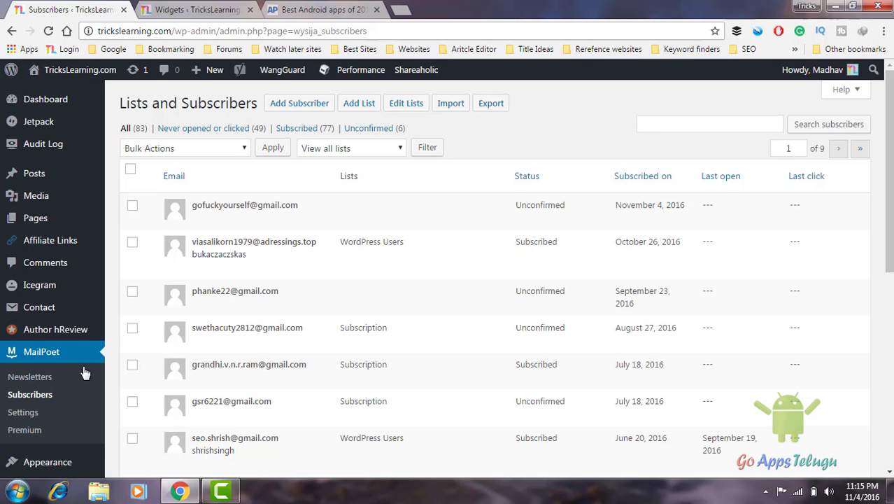
# Step: Look through the MailPoet Lists and Subscribers page, examining the subscribers' lists, statuses and subscription dates
pyautogui.scroll(-1, 84, 373)
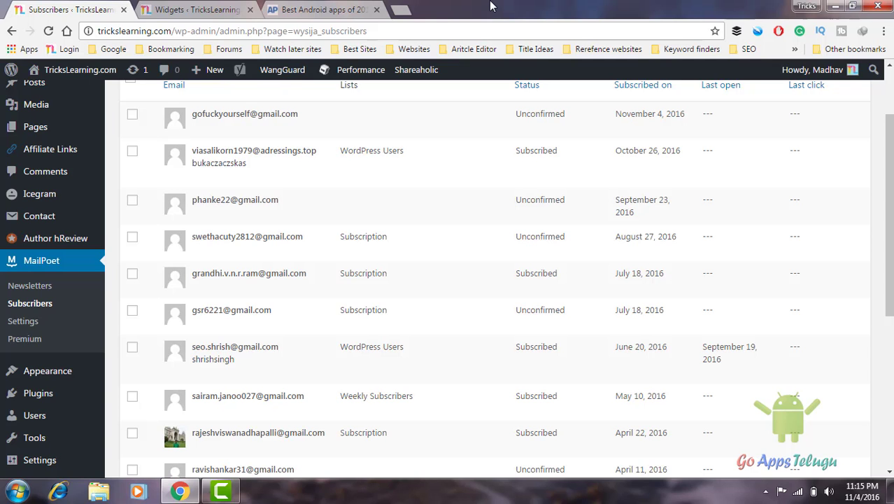
pyautogui.hotkey('ctrl', 'a')
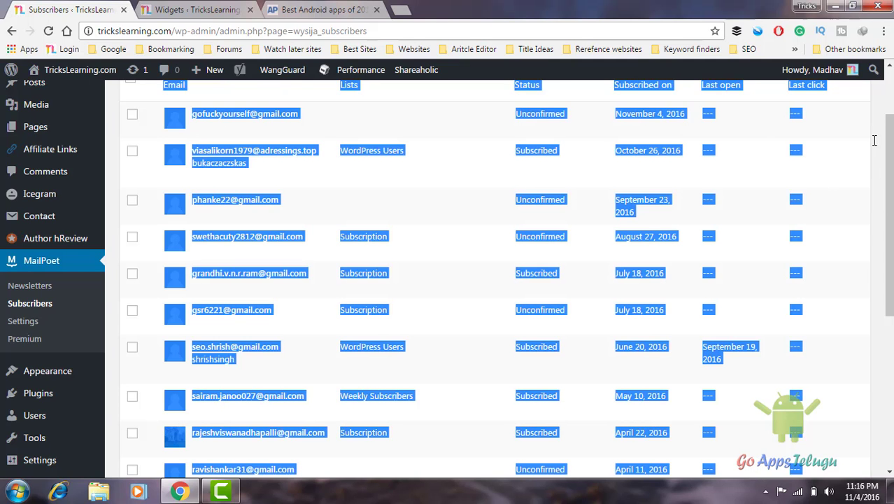
pyautogui.click(172, 350)
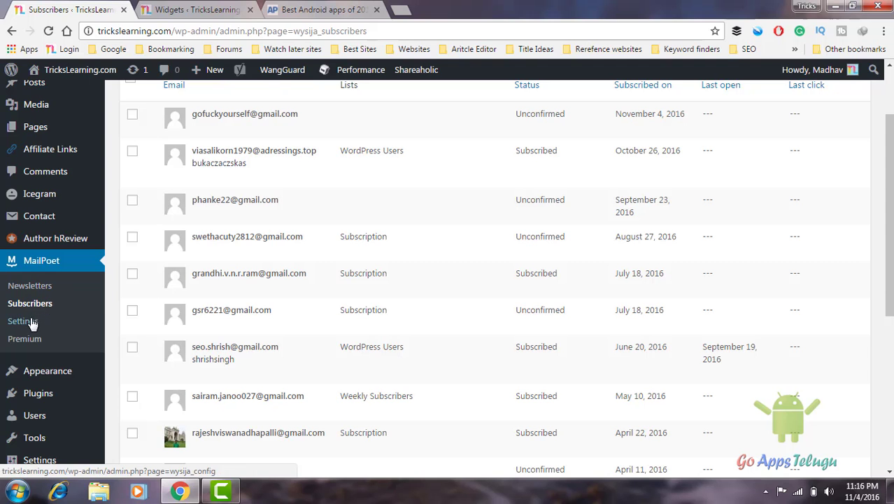
pyautogui.scroll(3, 118, 299)
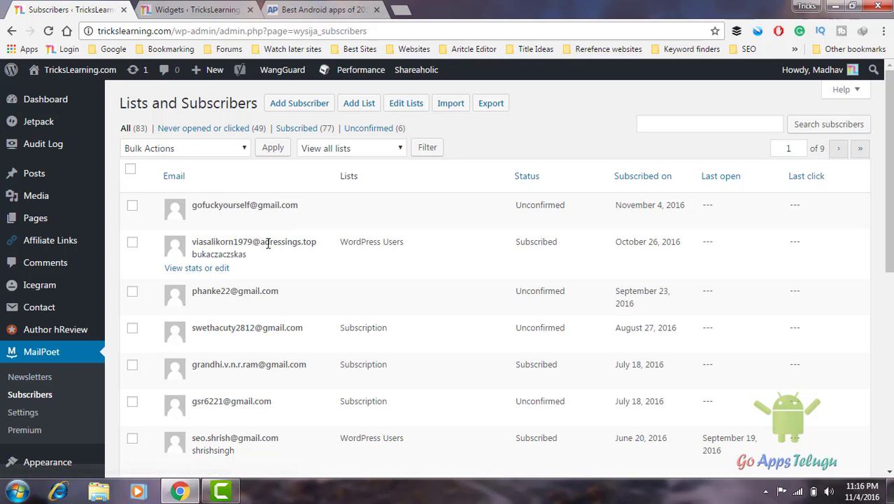
pyautogui.scroll(-2, 448, 233)
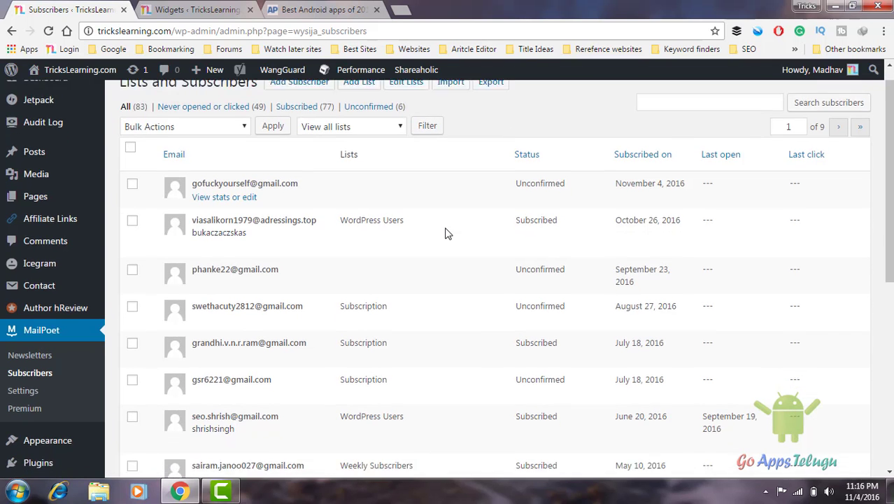
pyautogui.scroll(-5, 448, 234)
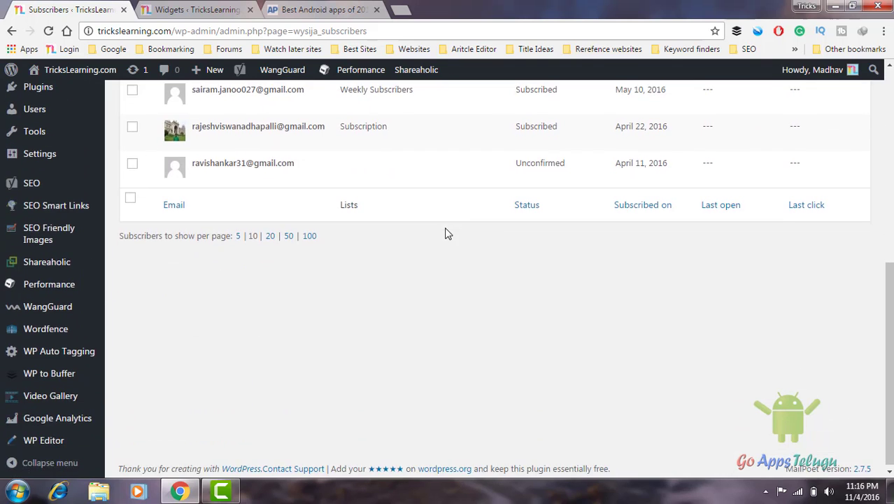
pyautogui.scroll(3, 448, 231)
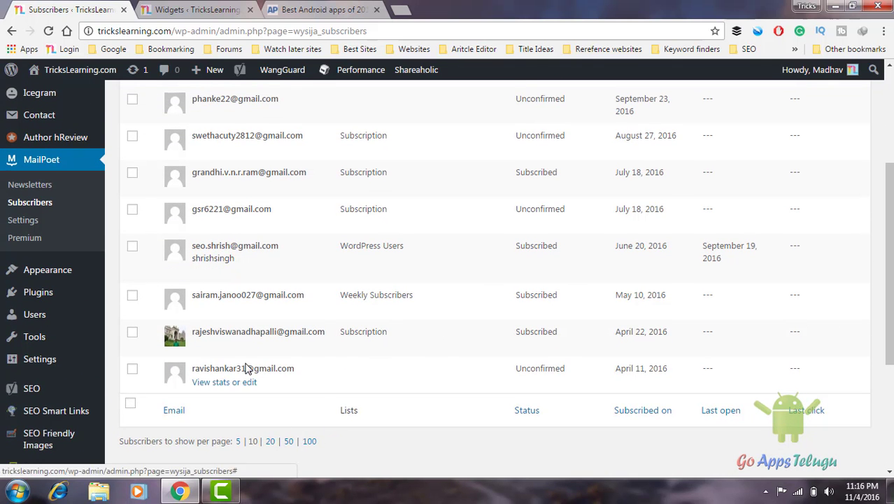
pyautogui.scroll(4, 431, 344)
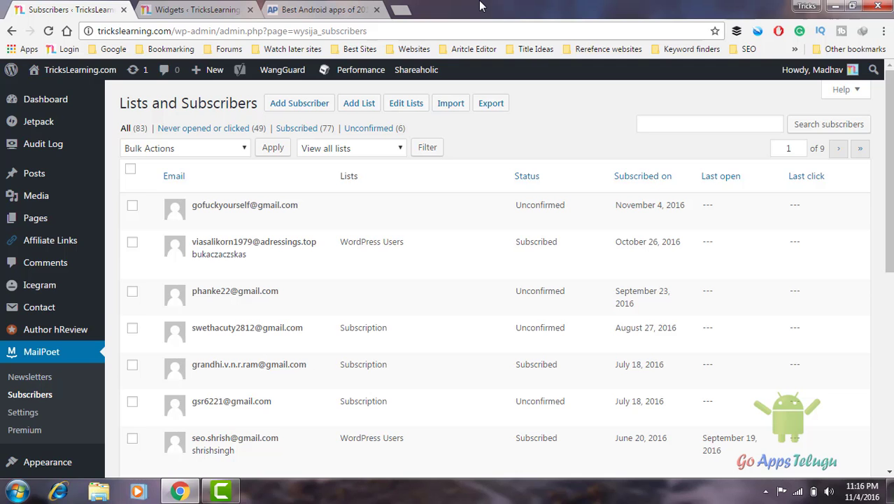
pyautogui.scroll(-2, 193, 357)
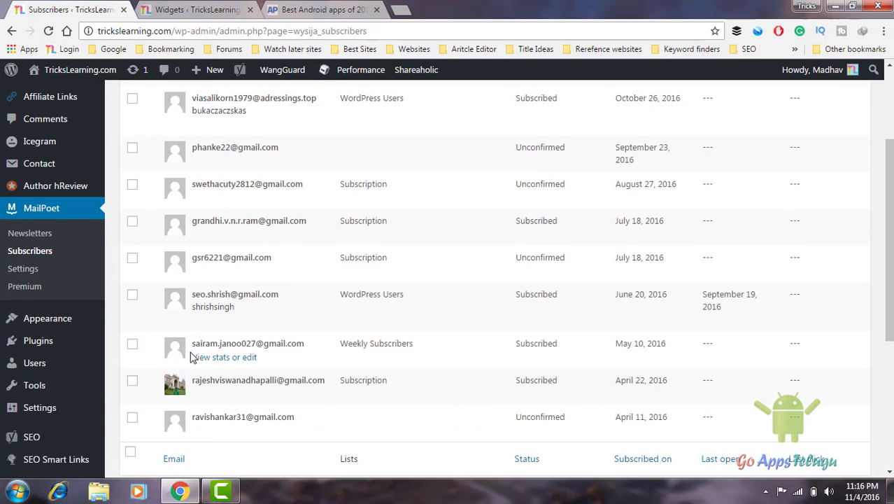
# Step: Go to the site's Widgets page and find the MailPoet Subscription Form among the available widgets
pyautogui.moveTo(74, 325)
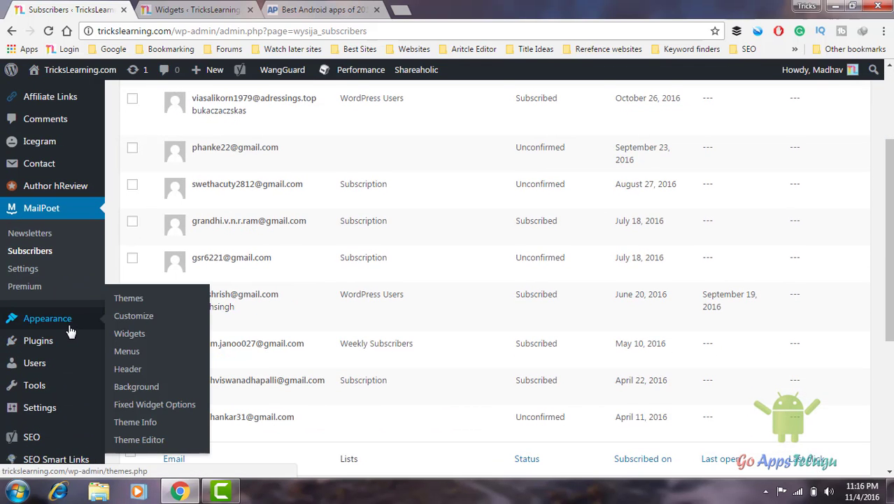
pyautogui.click(120, 334)
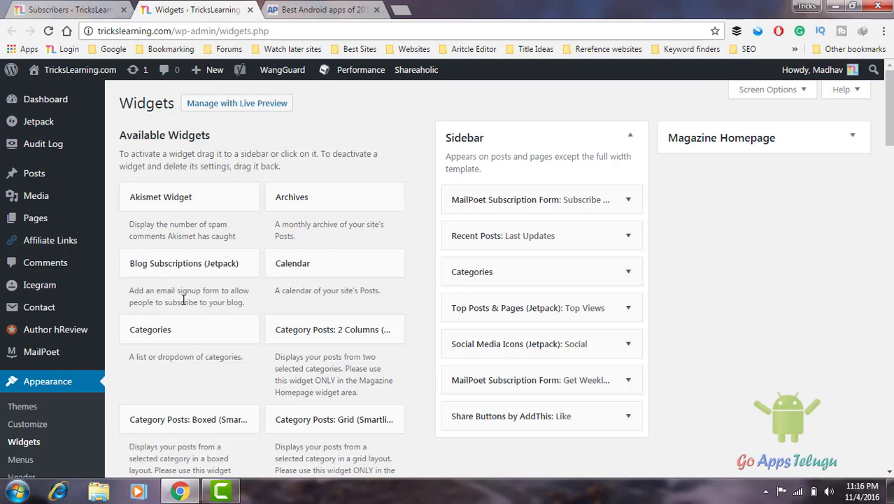
pyautogui.scroll(-2, 697, 294)
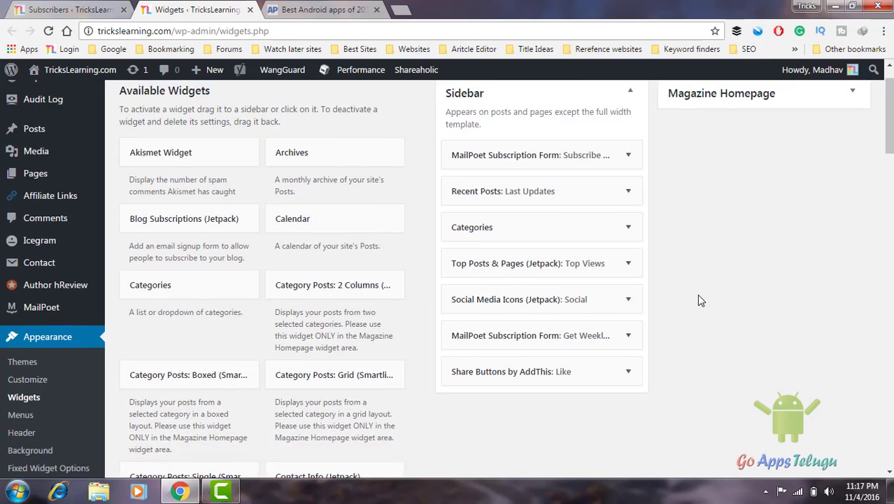
pyautogui.scroll(-5, 698, 297)
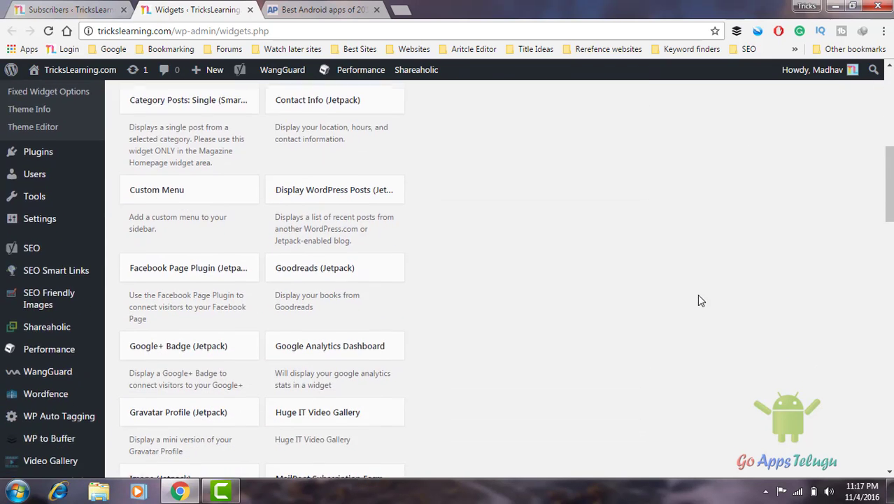
pyautogui.scroll(-4, 699, 295)
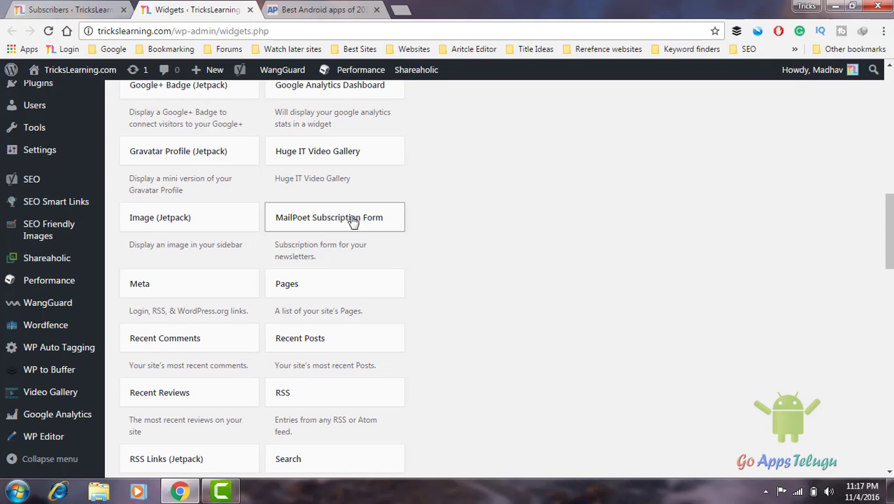
pyautogui.hotkey('ctrl', 'a')
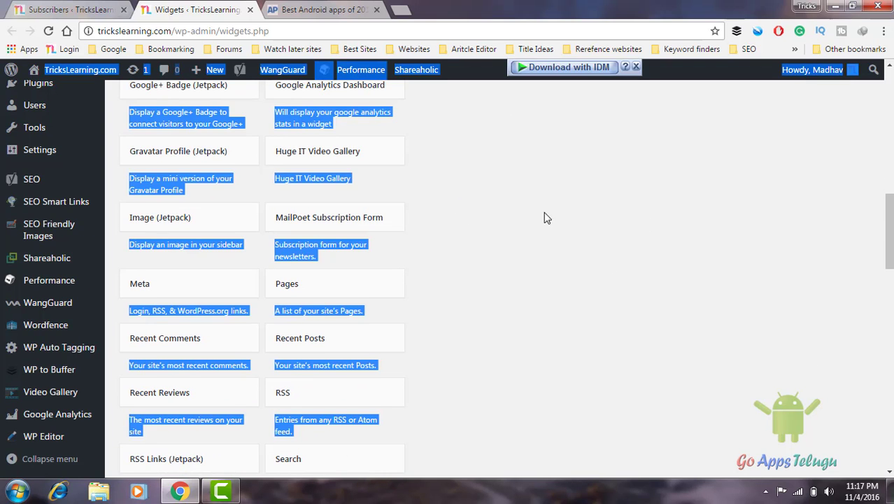
pyautogui.click(579, 217)
pyautogui.scroll(7, 673, 223)
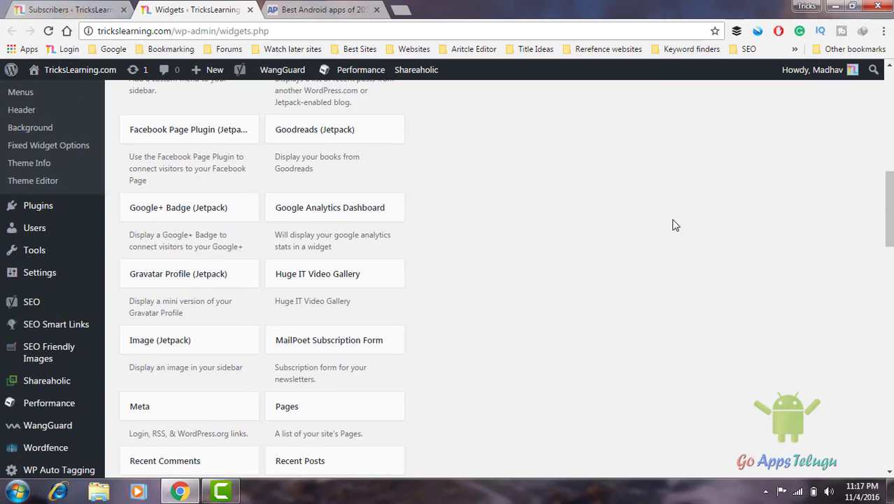
pyautogui.scroll(3, 677, 221)
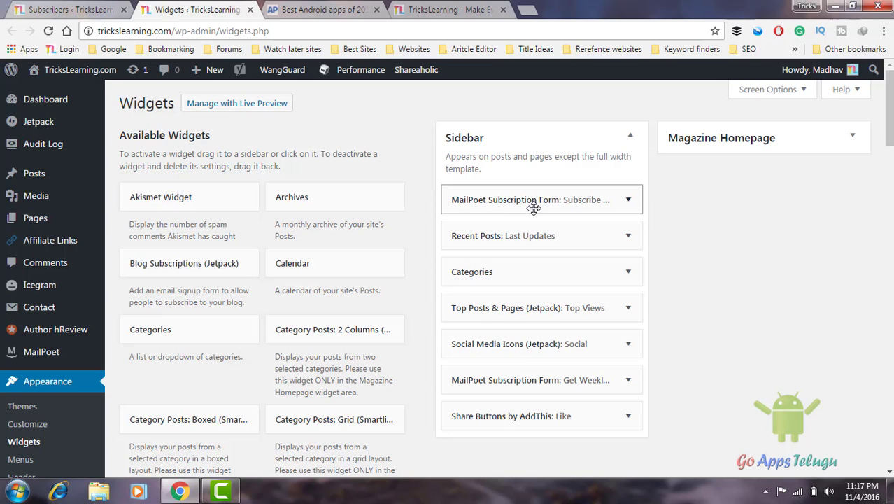
# Step: View the TricksLearning.com home page, collapse the orange sign-up bar and examine the sidebar's newsletter subscription form
pyautogui.click(408, 9)
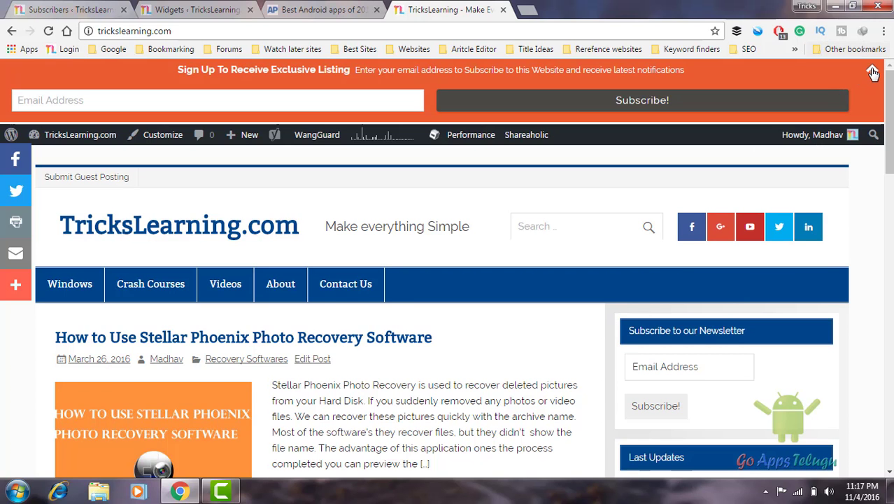
pyautogui.click(872, 73)
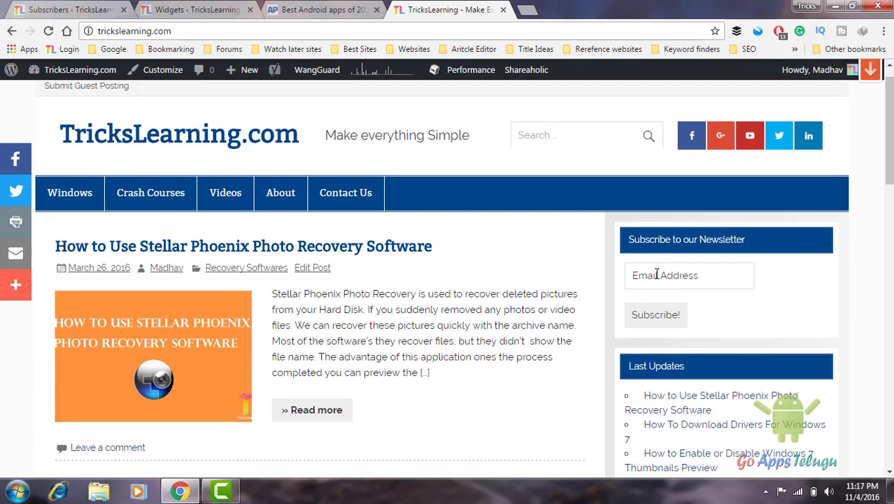
pyautogui.click(636, 275)
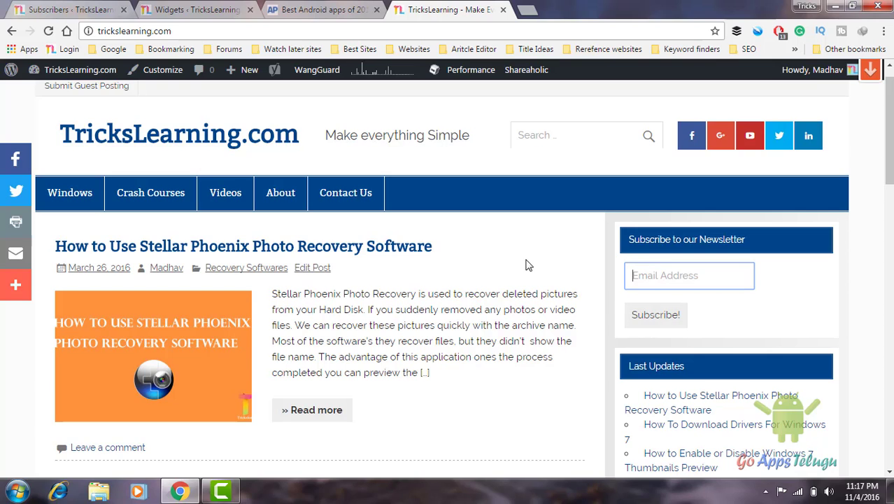
pyautogui.click(555, 233)
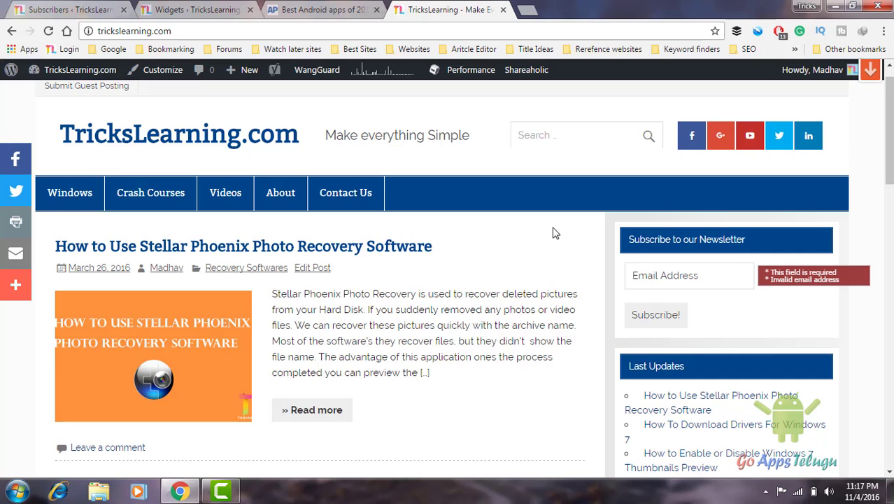
# Step: Expand the first MailPoet Subscription Form widget in the Sidebar area, keep "Subscribe to our Newsletter" as its form, and save it
pyautogui.click(208, 7)
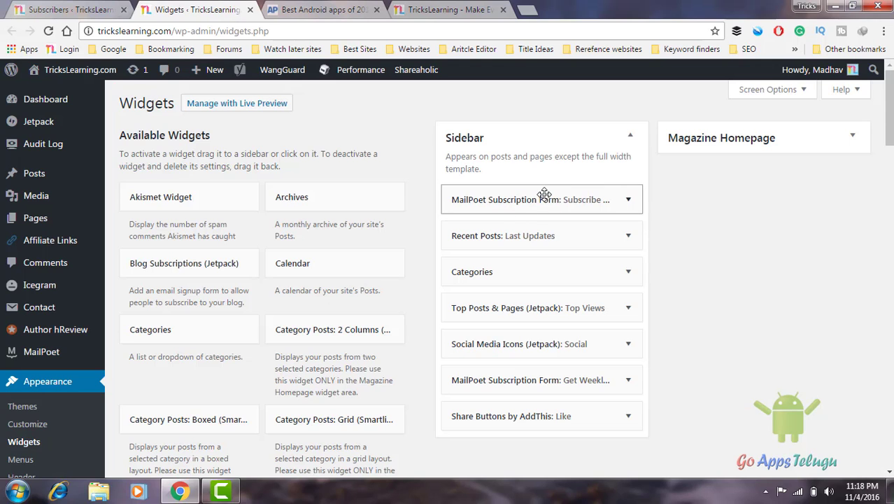
pyautogui.click(521, 203)
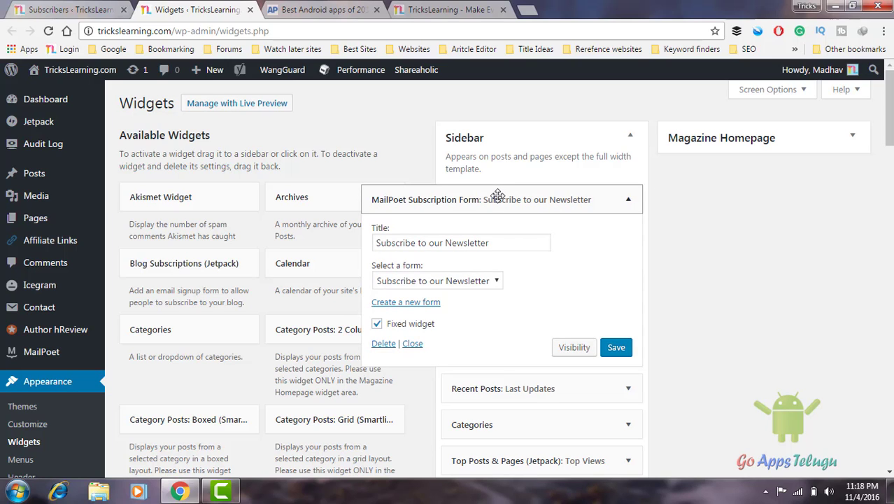
pyautogui.click(493, 243)
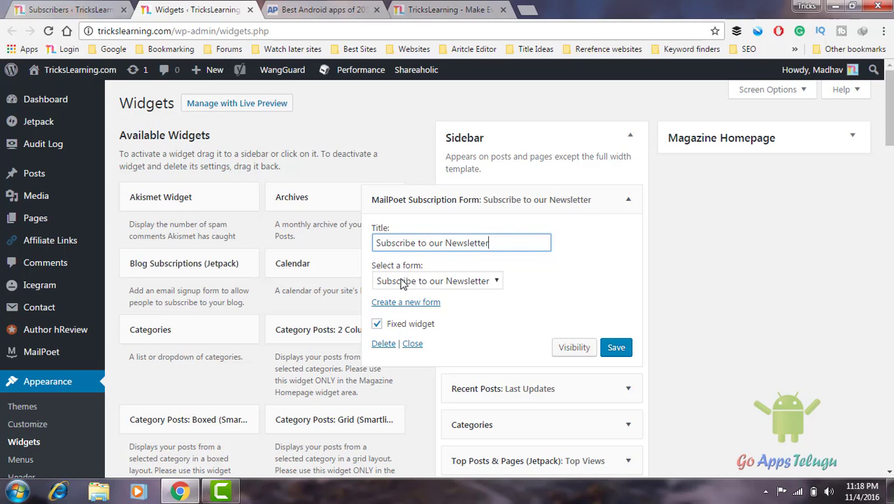
pyautogui.click(467, 280)
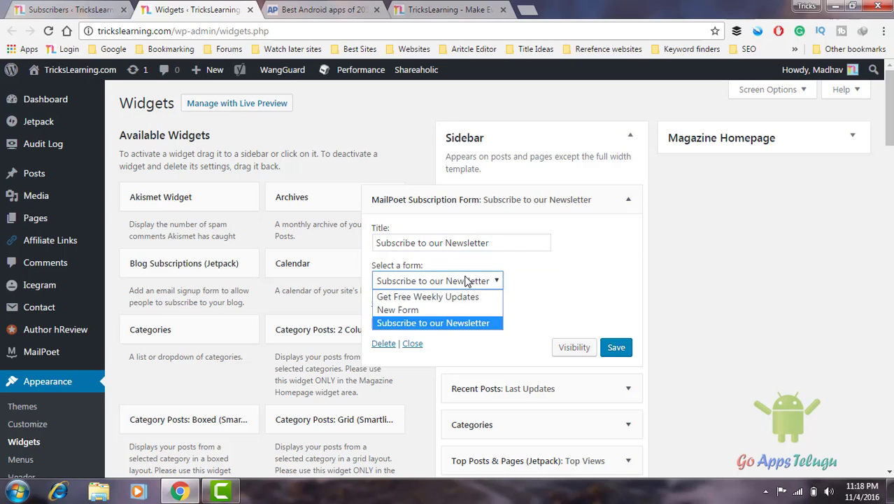
pyautogui.click(467, 280)
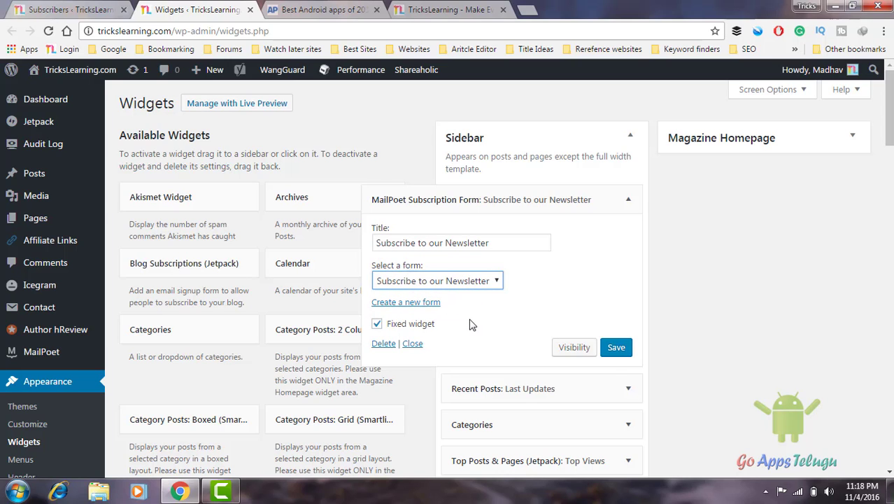
pyautogui.click(620, 357)
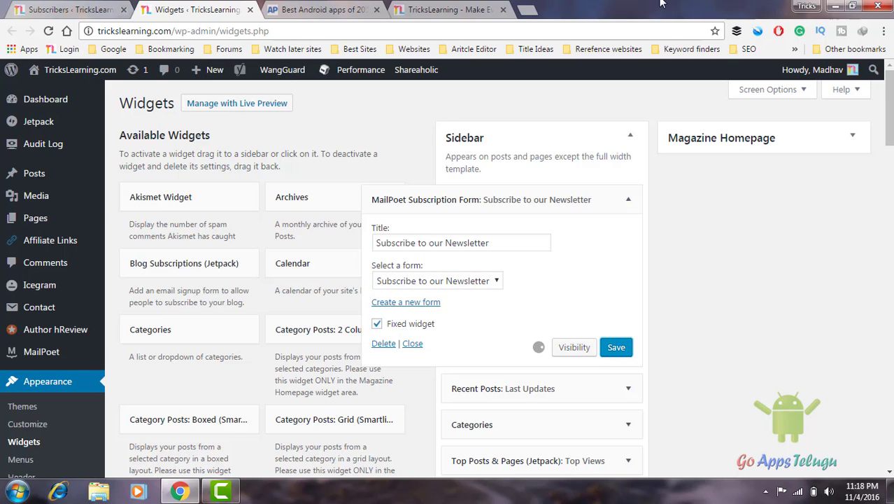
# Step: Check the newsletter subscription form on the TricksLearning.com home page, then return to the Widgets page
pyautogui.click(442, 8)
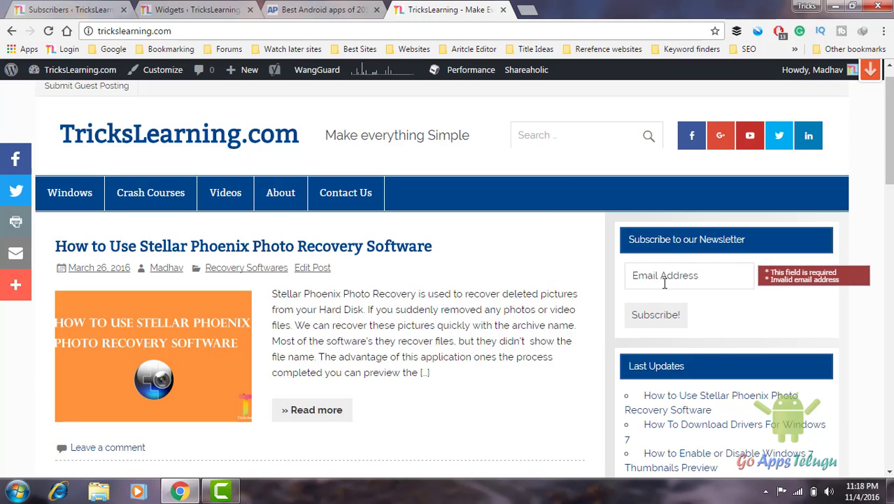
pyautogui.click(333, 8)
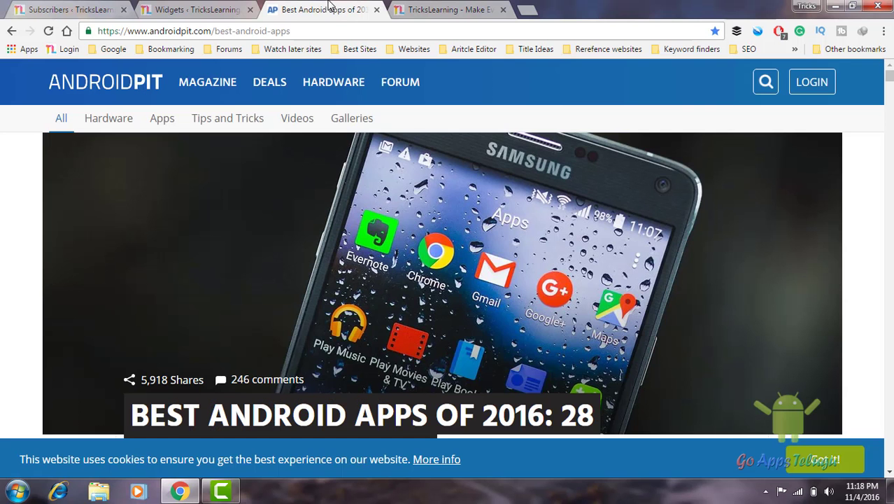
pyautogui.click(200, 8)
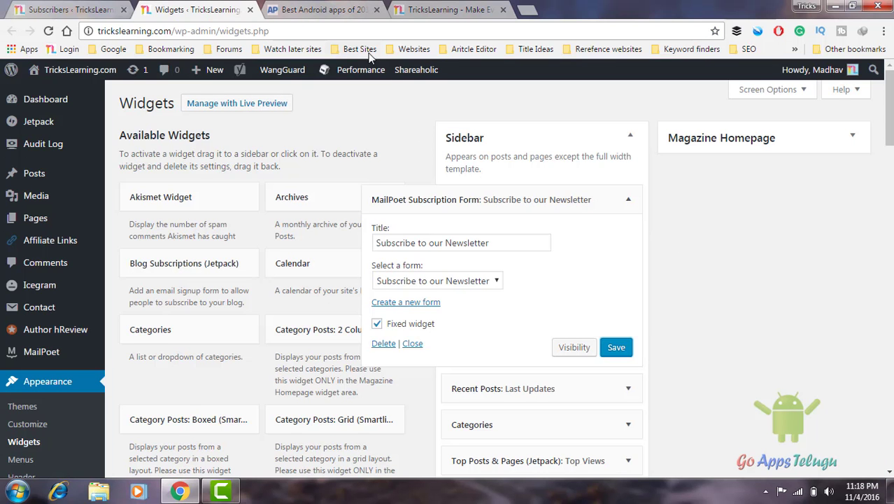
# Step: Return to the MailPoet subscribers list and open the form for adding a new subscriber
pyautogui.click(82, 7)
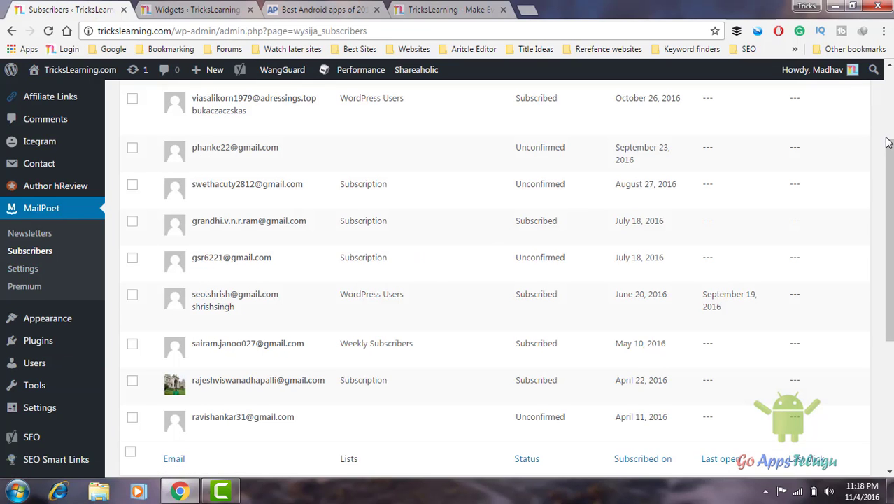
pyautogui.scroll(2, 887, 142)
pyautogui.tripleClick(883, 115)
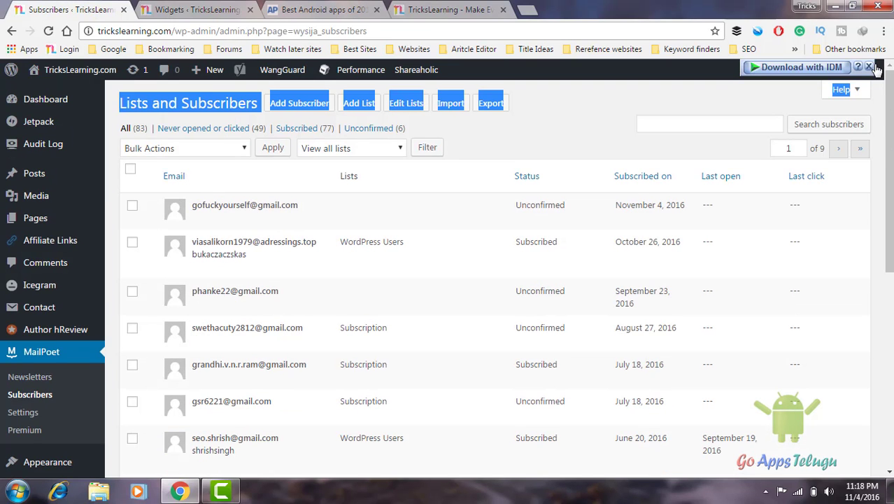
pyautogui.click(883, 116)
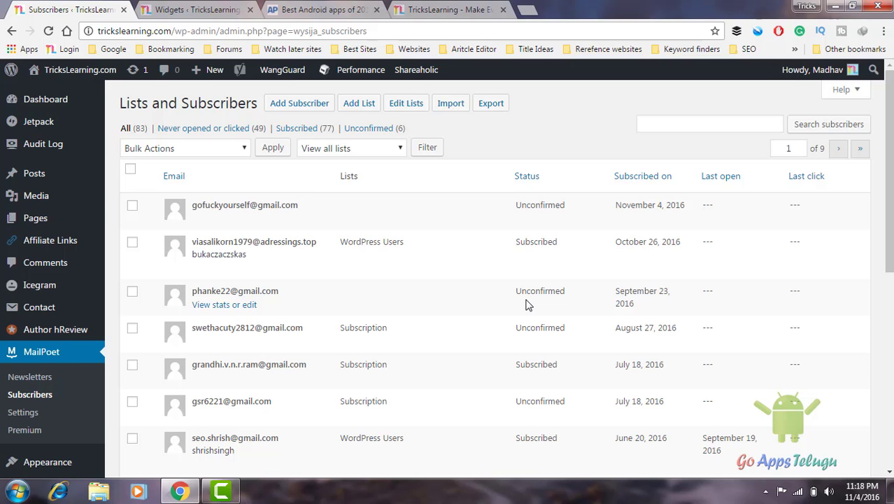
pyautogui.doubleClick(516, 371)
pyautogui.click(550, 382)
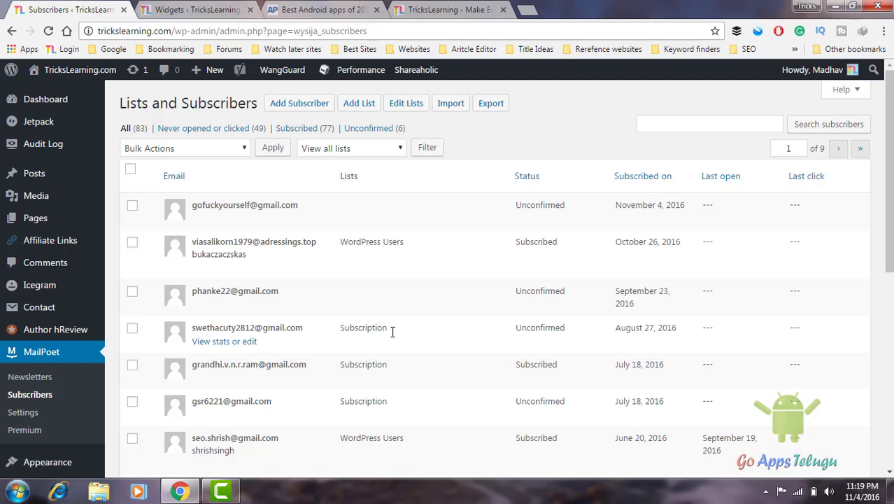
pyautogui.click(305, 104)
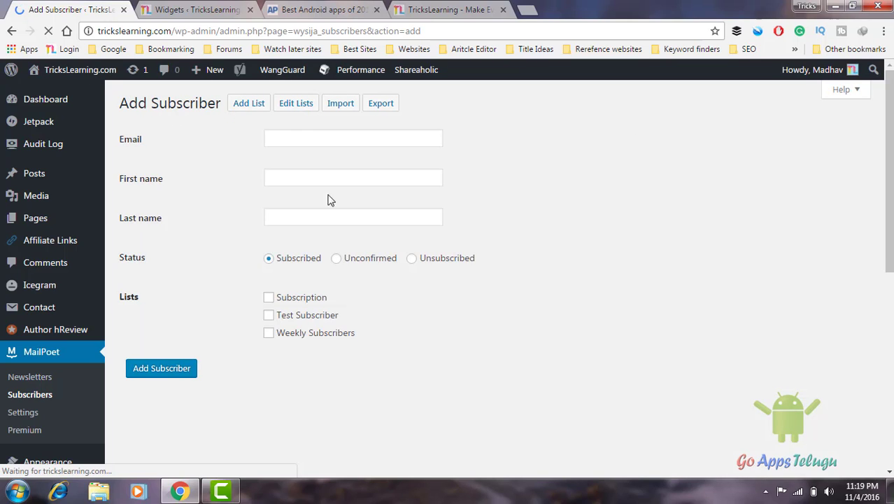
# Step: Examine the name fields and status options of the Add Subscriber form, keeping the status as Subscribed
pyautogui.click(294, 179)
pyautogui.click(284, 221)
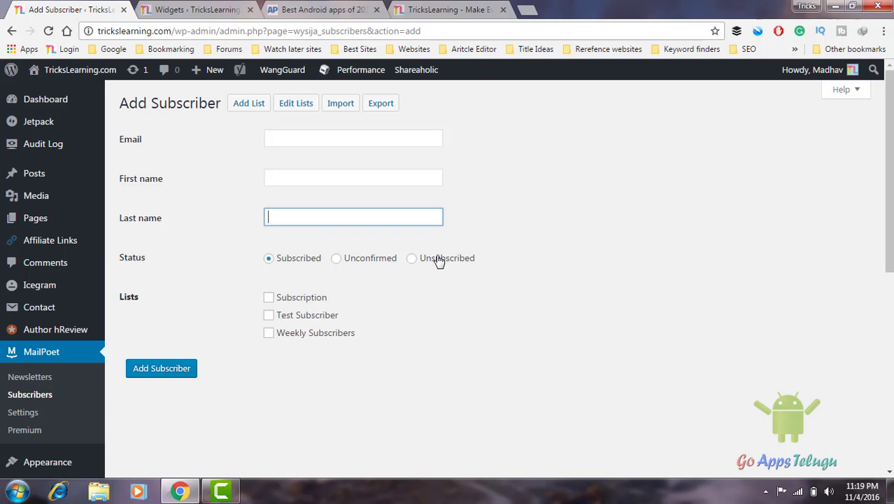
pyautogui.click(486, 258)
pyautogui.click(279, 264)
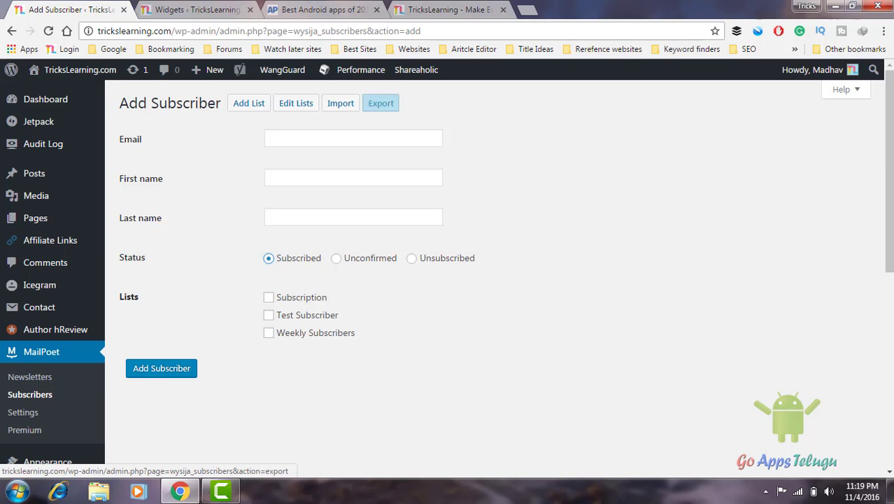
# Step: Return to the MailPoet subscribers overview, open the page for editing lists and examine each list's entry and available actions
pyautogui.click(42, 397)
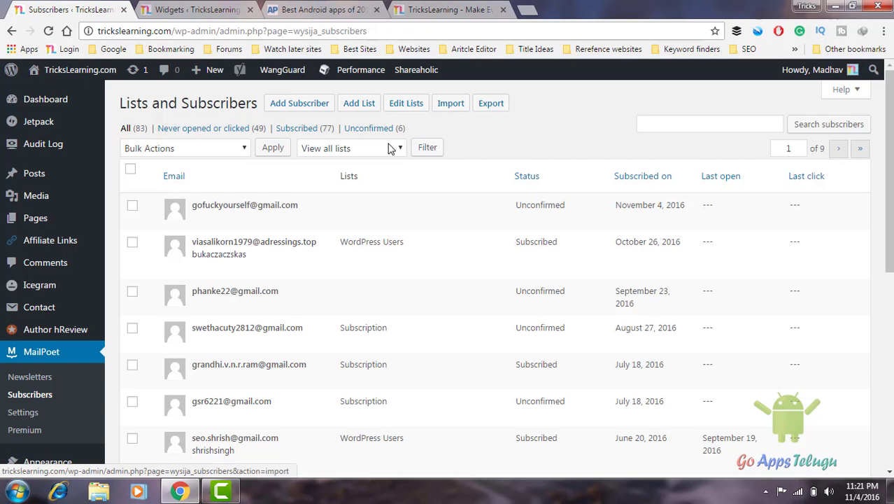
pyautogui.click(409, 105)
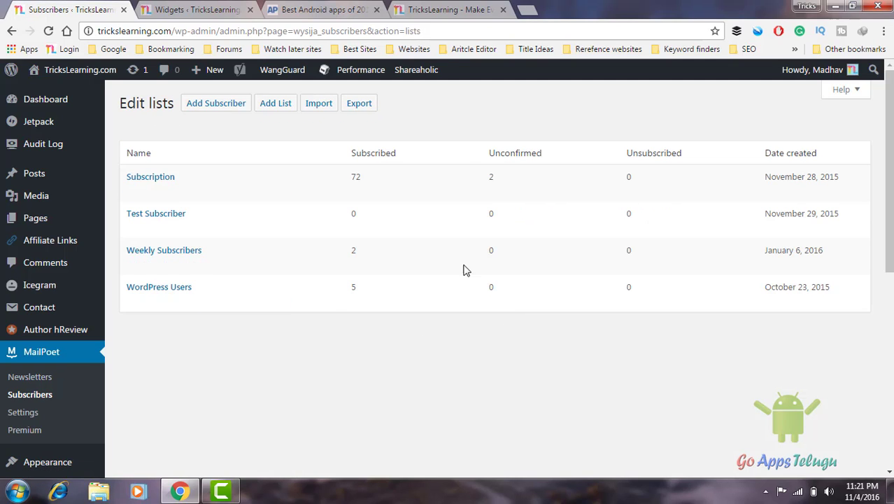
pyautogui.moveTo(170, 221)
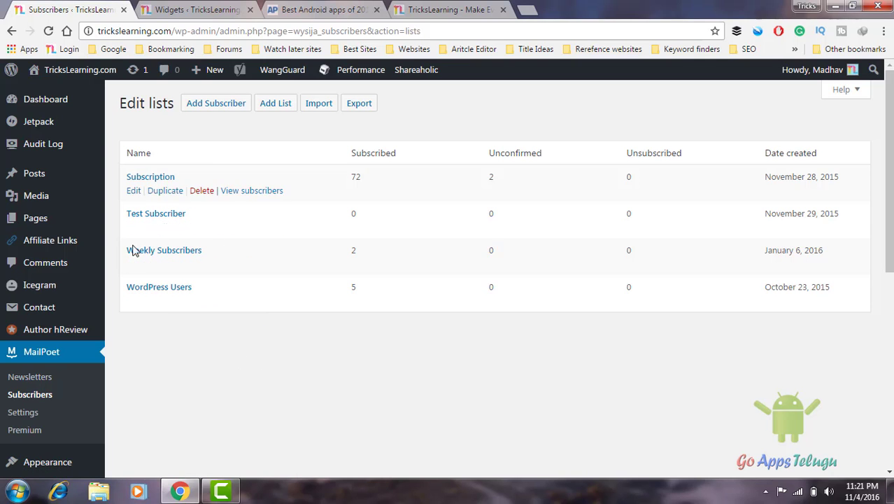
pyautogui.moveTo(165, 184)
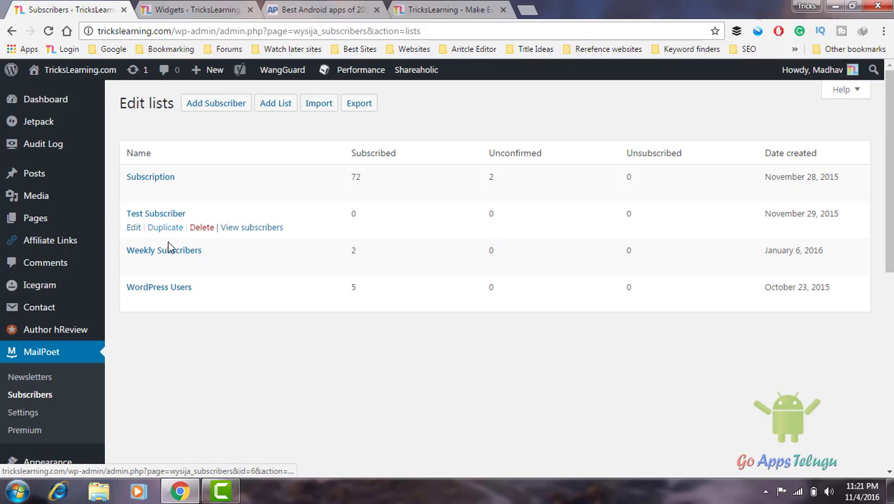
pyautogui.moveTo(171, 251)
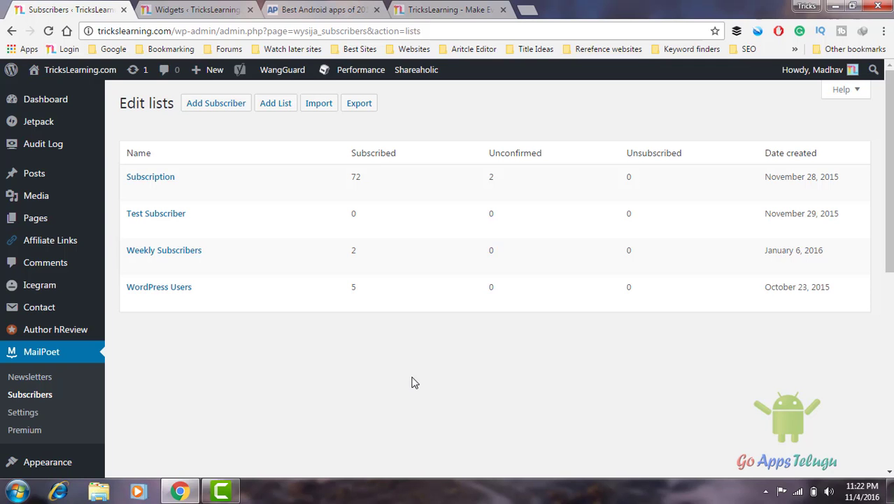
# Step: Examine the "Subscribe to our Newsletter" and "Get Weekly Emails on Latest Posts" forms in the TricksLearning.com home page sidebar
pyautogui.click(476, 7)
pyautogui.click(695, 210)
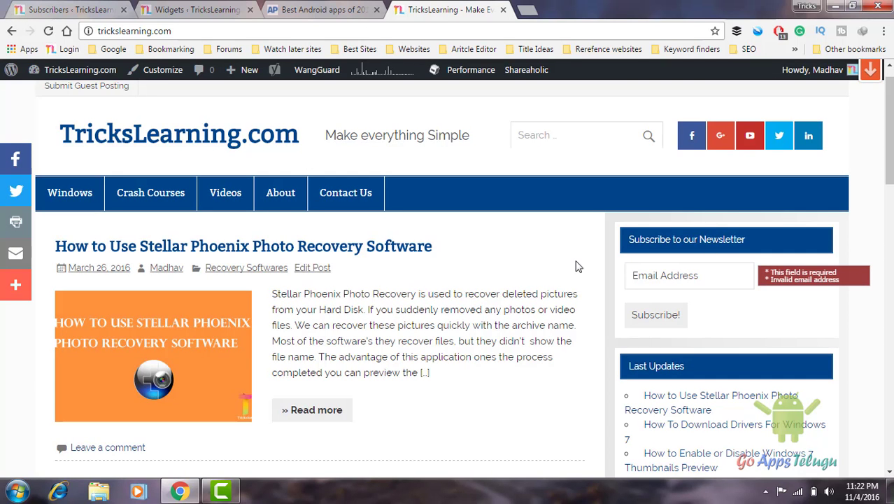
pyautogui.scroll(-1, 576, 267)
pyautogui.scroll(-1, 575, 267)
pyautogui.click(670, 232)
pyautogui.click(860, 263)
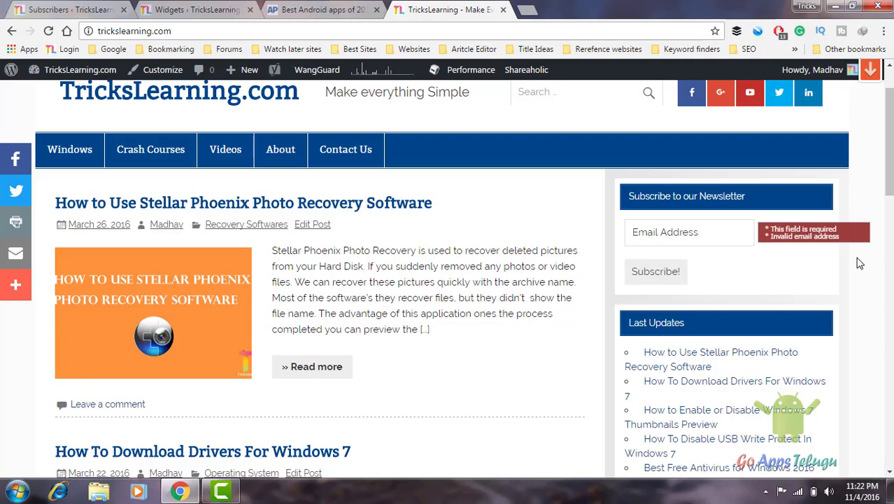
pyautogui.scroll(-2, 860, 263)
pyautogui.scroll(-6, 860, 263)
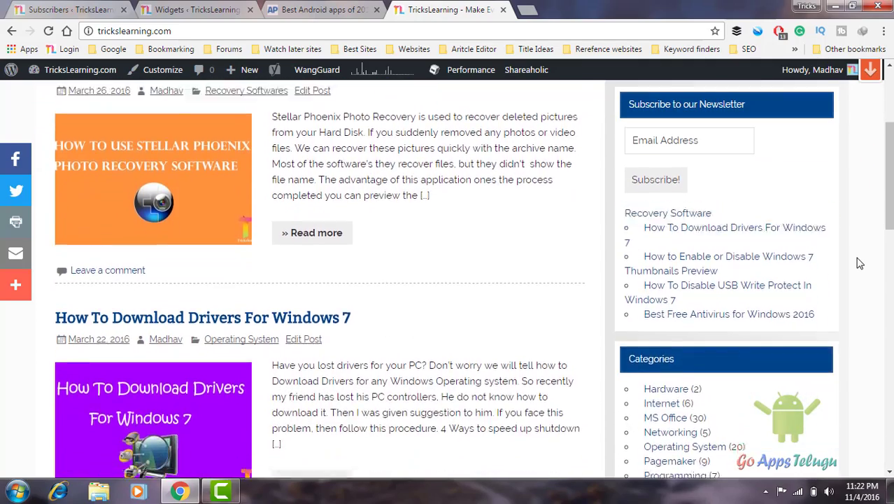
pyautogui.scroll(-3, 860, 263)
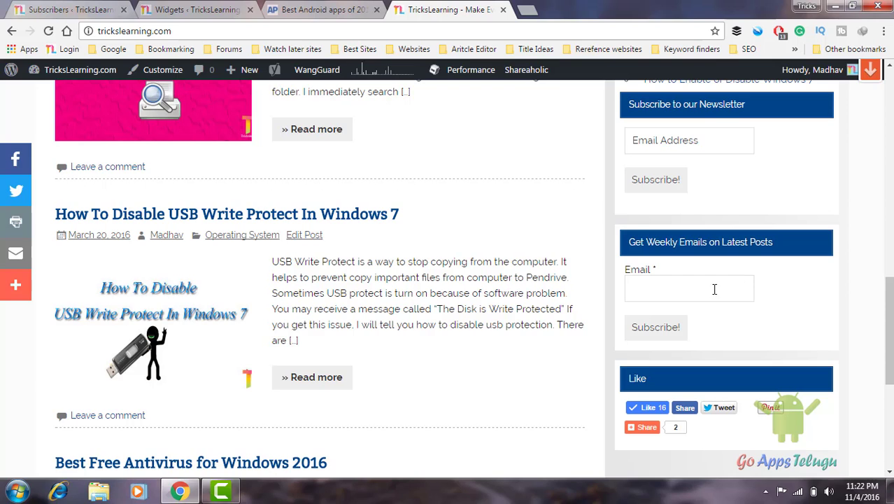
pyautogui.click(697, 301)
pyautogui.click(796, 326)
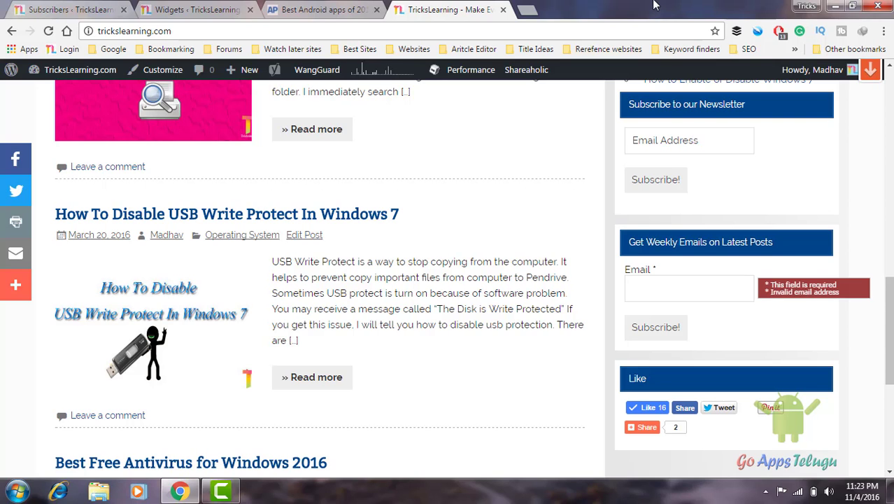
# Step: Go back to MailPoet's Edit lists page and review the subscriber lists
pyautogui.click(196, 9)
pyautogui.click(67, 6)
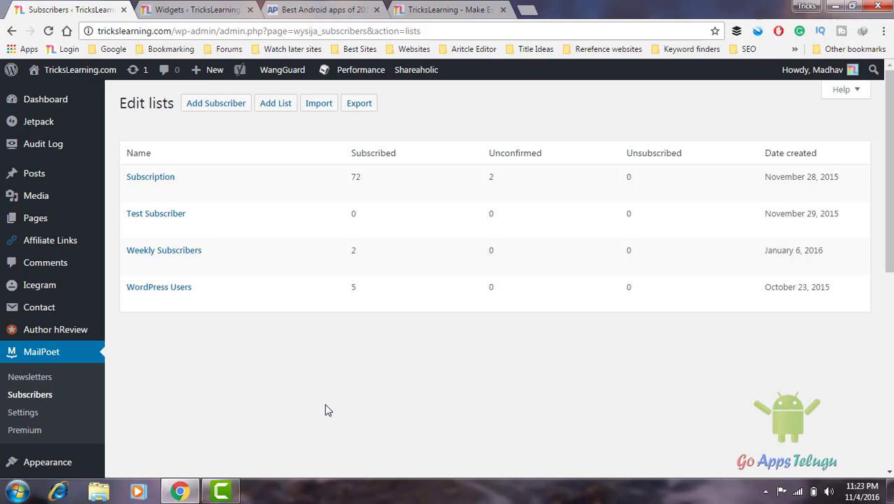
pyautogui.moveTo(183, 238)
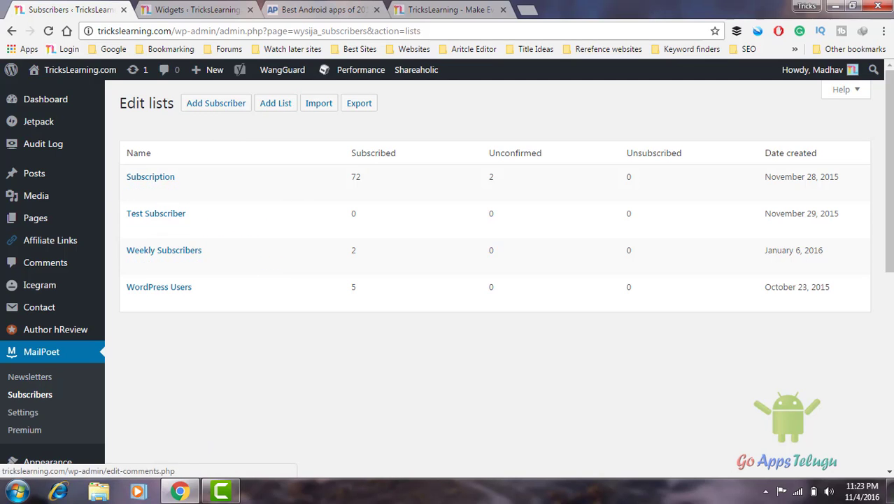
# Step: On the Widgets page, review the form choices of the "Subscribe to our Newsletter" widget, keep "Subscribe to our Newsletter" and save it
pyautogui.click(169, 6)
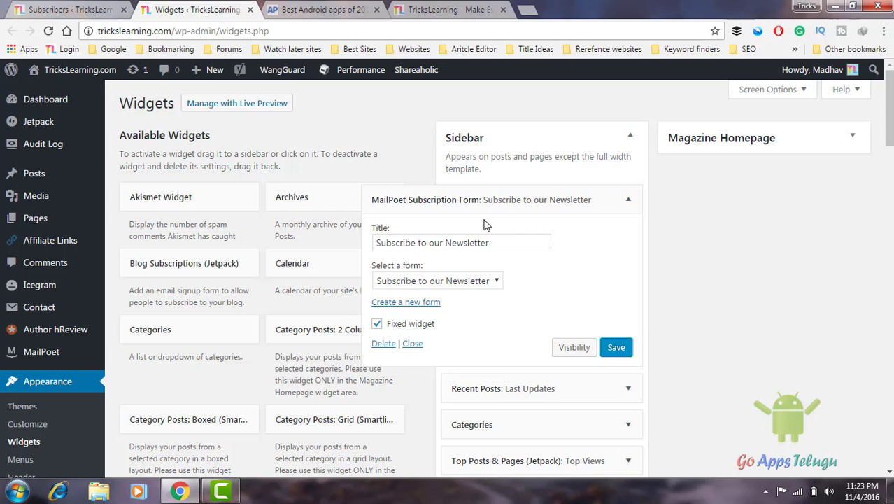
pyautogui.click(432, 285)
pyautogui.click(434, 286)
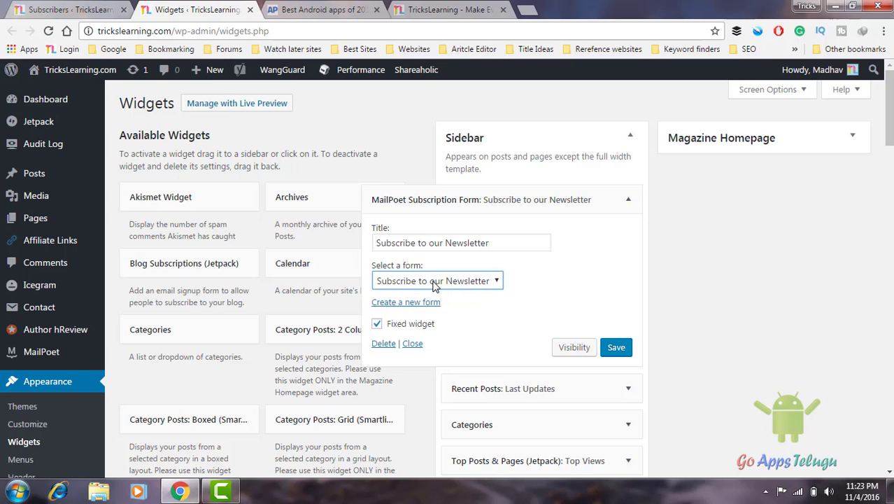
pyautogui.click(434, 285)
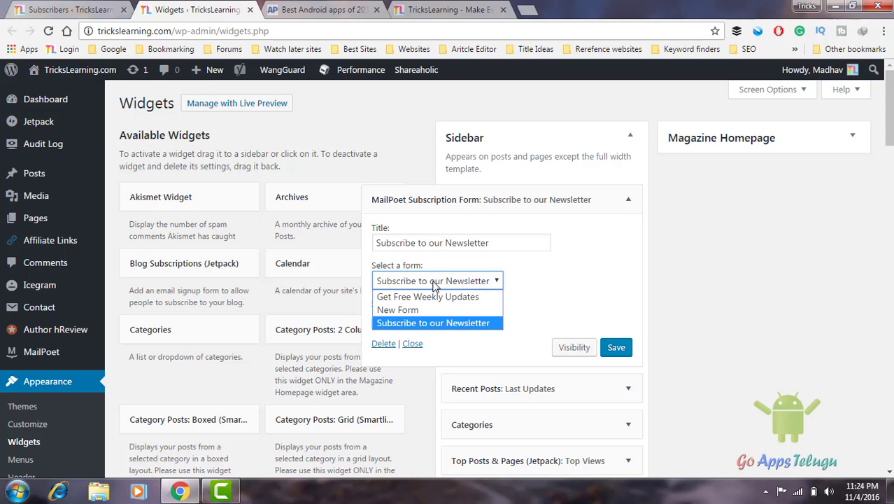
pyautogui.click(433, 283)
pyautogui.click(434, 284)
pyautogui.click(445, 283)
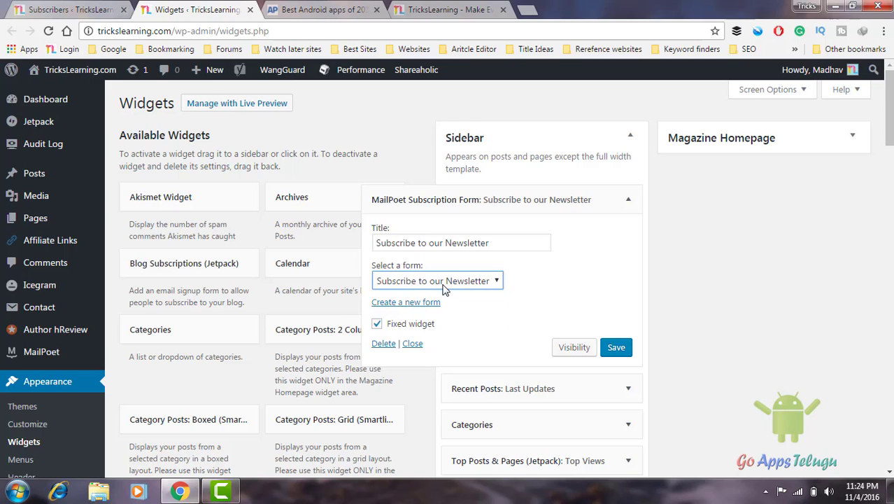
pyautogui.click(610, 346)
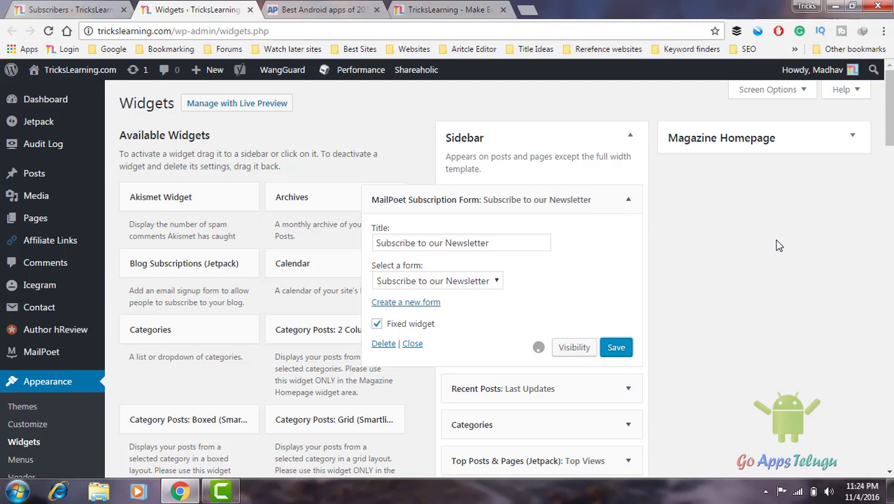
# Step: Expand the "Get Weekly Emails on Latest Posts" MailPoet widget in the Sidebar, keep "Get Free Weekly Updates" as its form, and save it
pyautogui.scroll(-4, 779, 245)
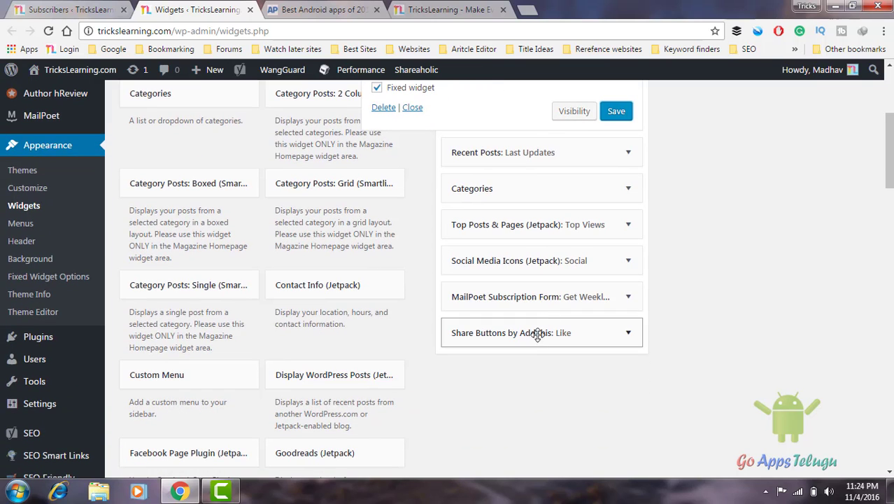
pyautogui.click(553, 297)
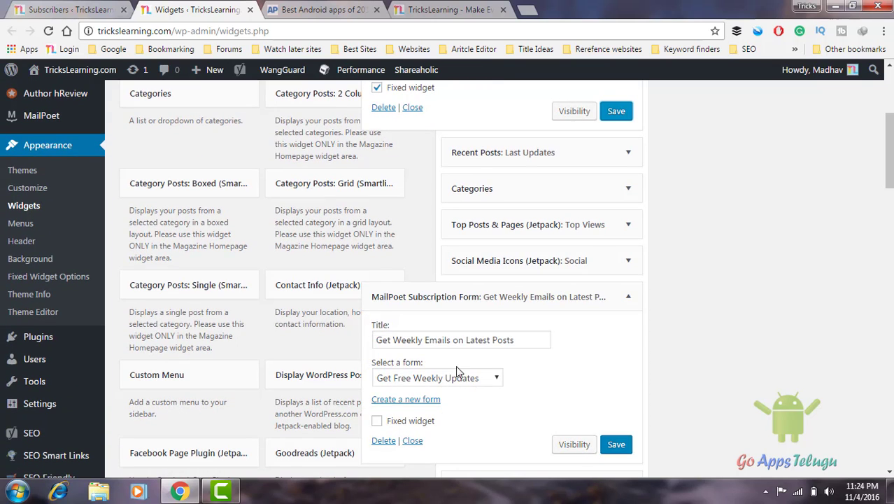
pyautogui.click(617, 446)
pyautogui.scroll(1, 733, 359)
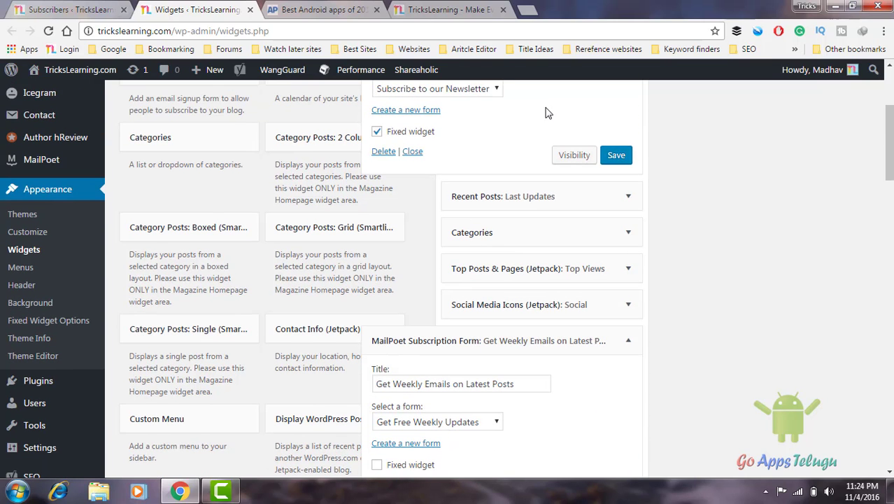
pyautogui.scroll(2, 729, 155)
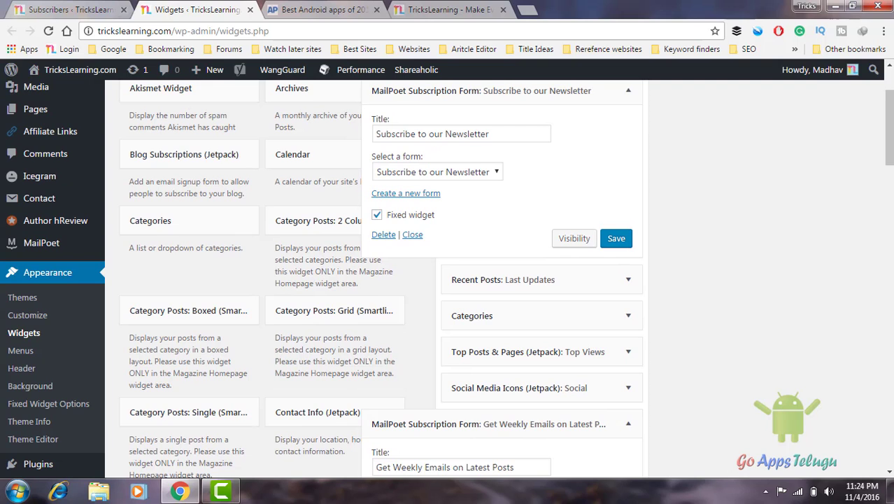
# Step: Return to MailPoet's Lists and Subscribers page and look at the subscriber management options, including Export
pyautogui.click(117, 7)
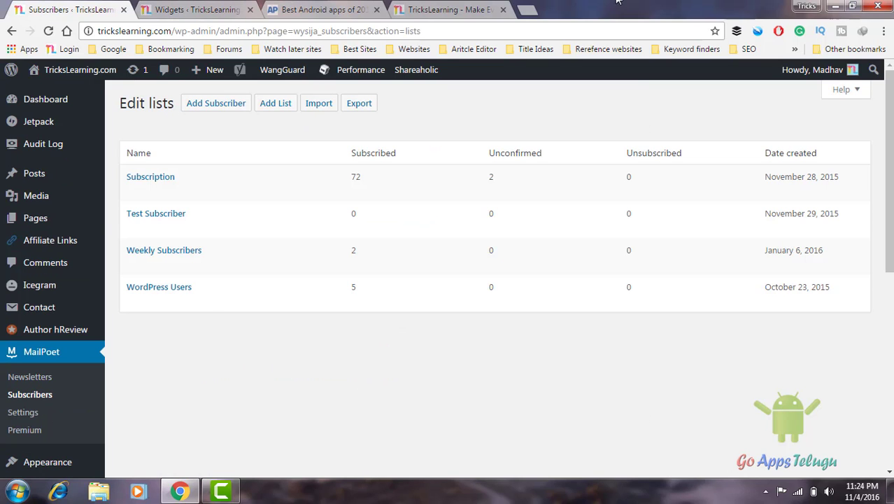
pyautogui.click(30, 396)
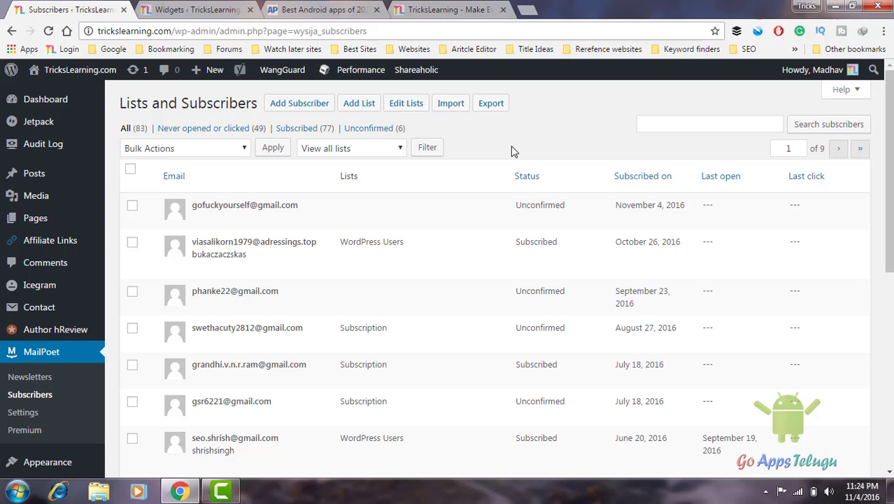
pyautogui.click(491, 103)
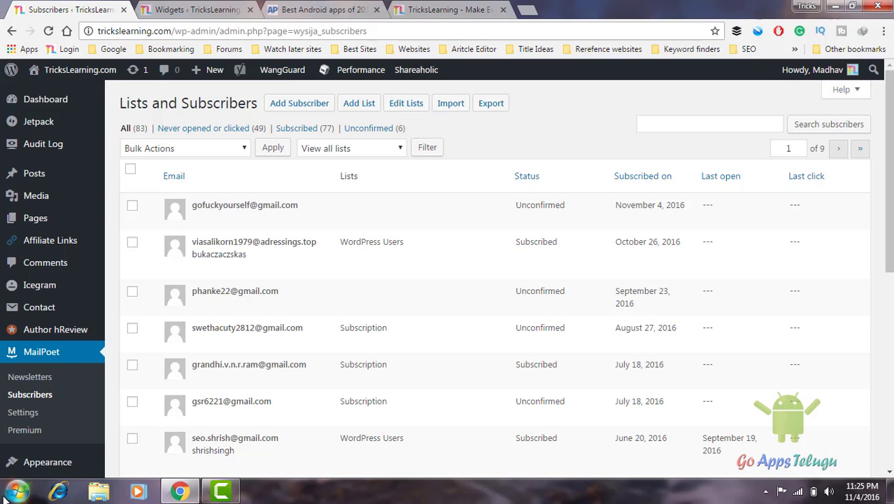
# Step: Open the daily [newsletter:post_title] newsletter from the MailPoet newsletters for editing, accepting its deactivation
pyautogui.click(28, 376)
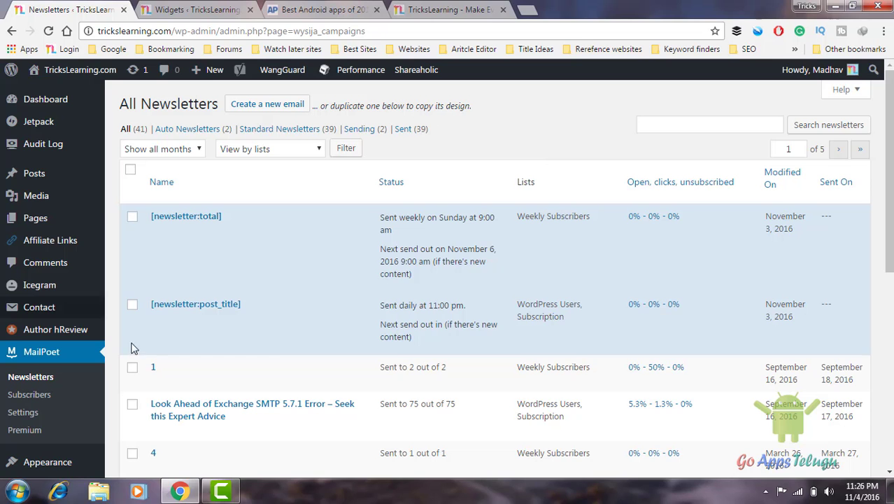
pyautogui.moveTo(160, 313)
pyautogui.click(192, 319)
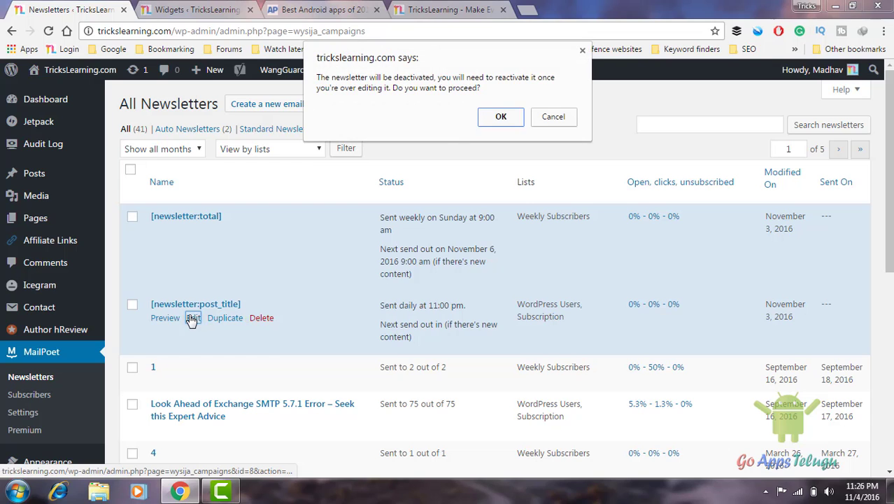
pyautogui.click(499, 118)
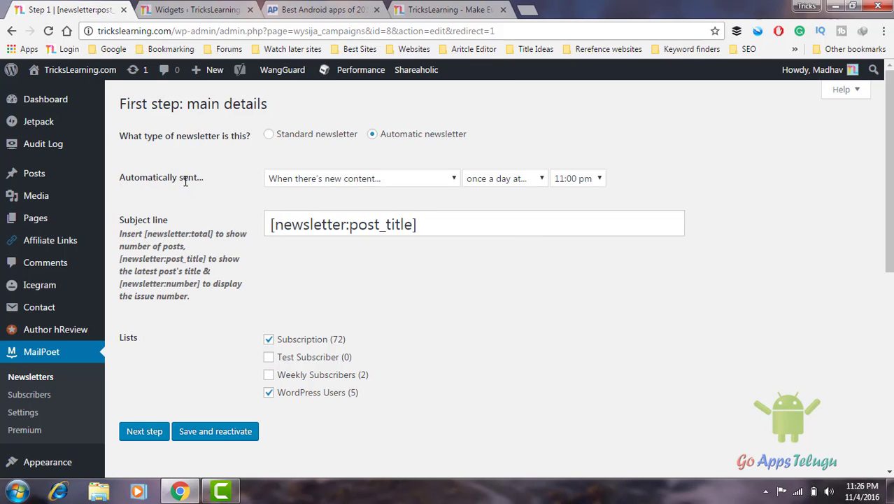
# Step: Review the automatic sending options, keeping "When there's new content..." with delivery once a day at 11:00 pm
pyautogui.click(357, 177)
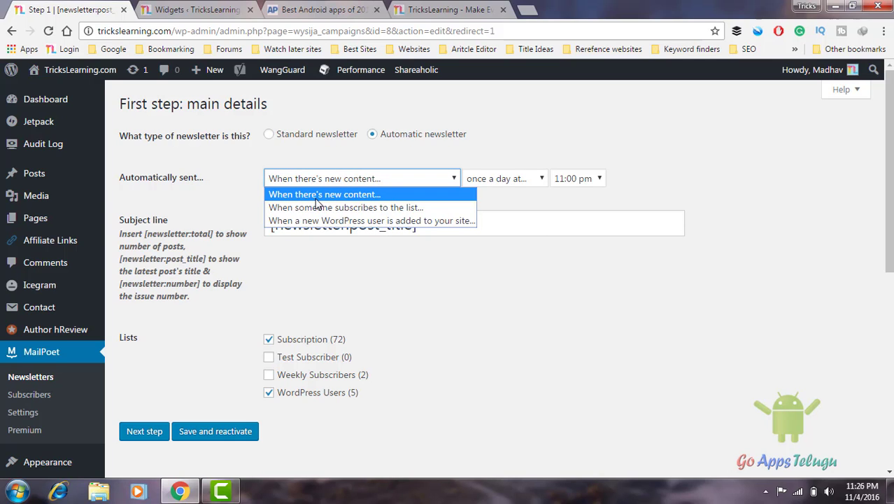
pyautogui.click(363, 198)
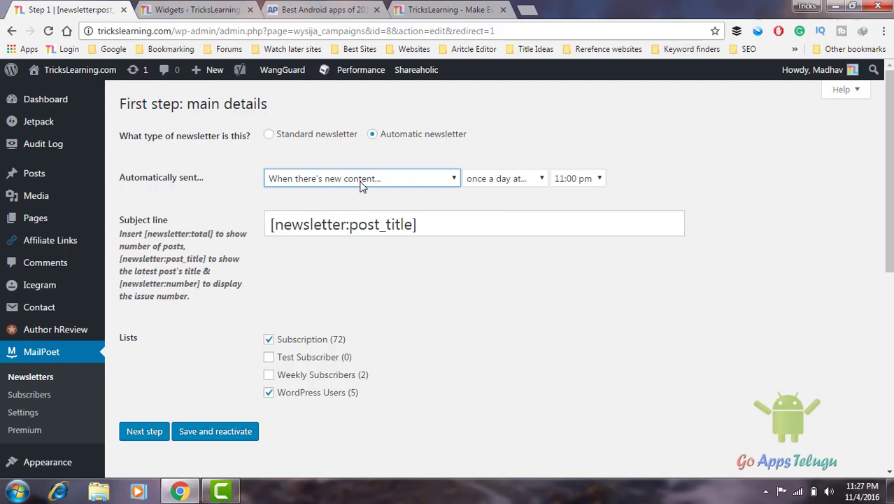
pyautogui.click(362, 184)
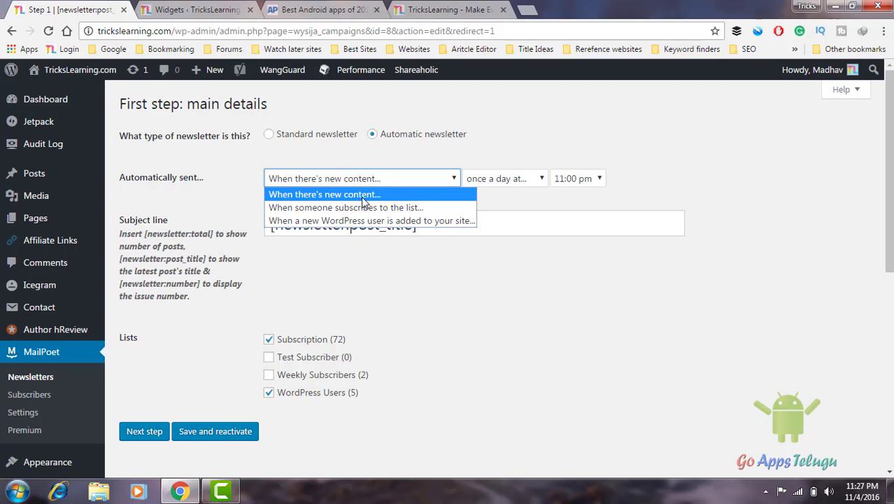
pyautogui.click(389, 199)
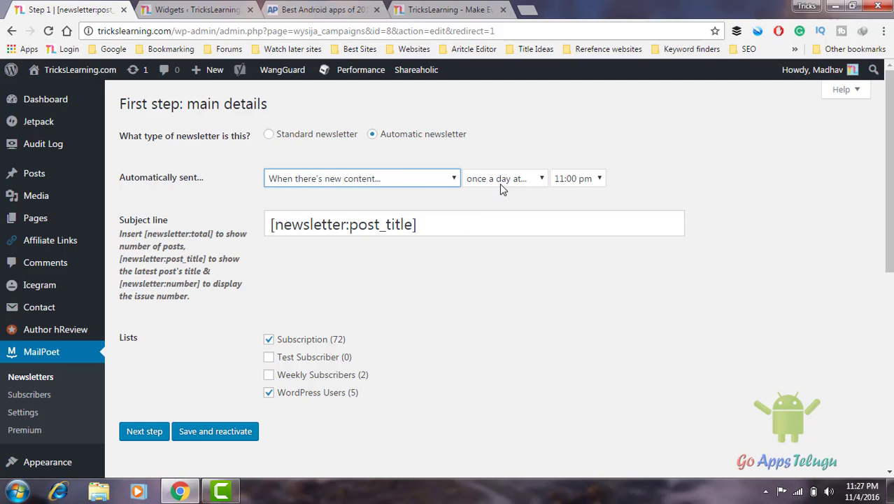
pyautogui.click(500, 184)
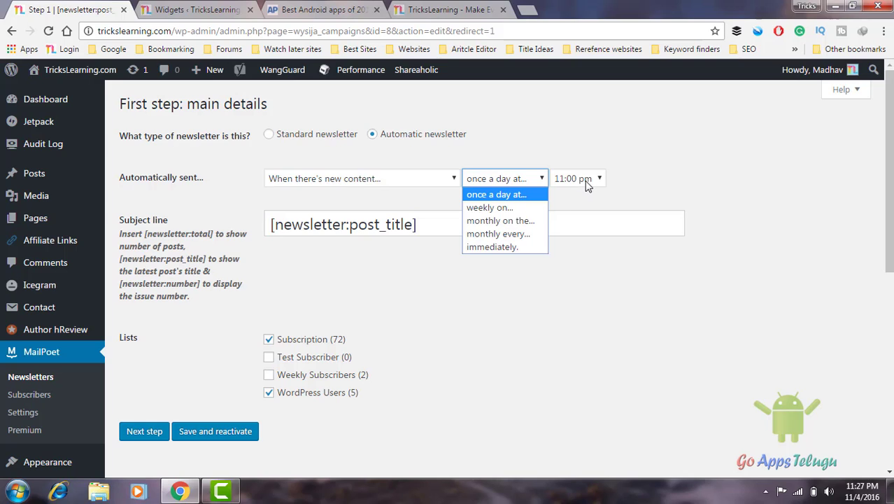
pyautogui.click(570, 199)
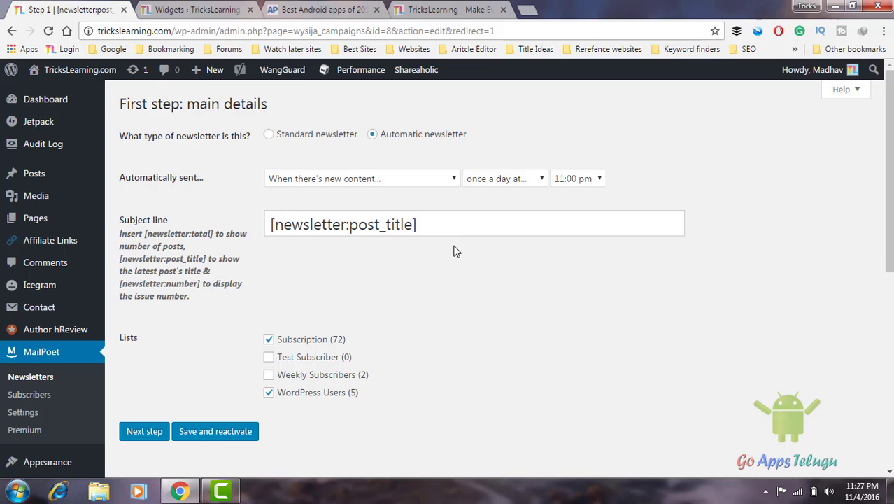
# Step: Keep the Subscription and WordPress Users lists selected for the newsletter and continue to its second step
pyautogui.scroll(-1, 454, 251)
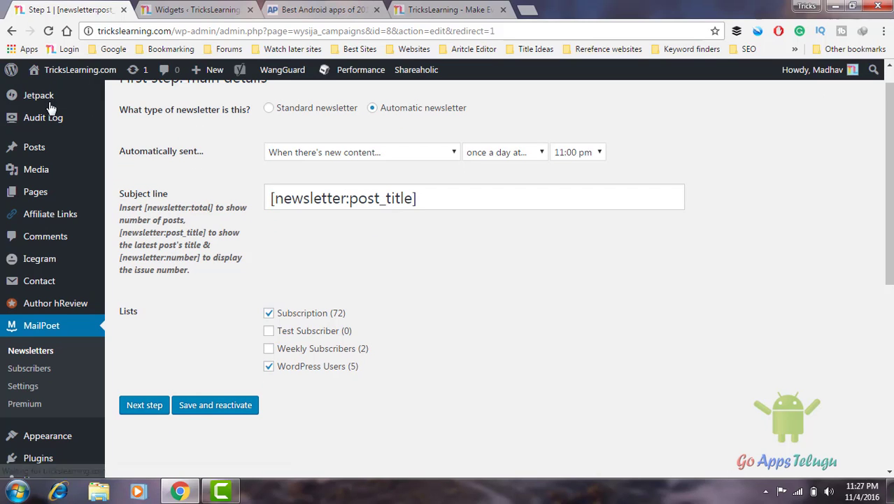
pyautogui.moveTo(42, 152)
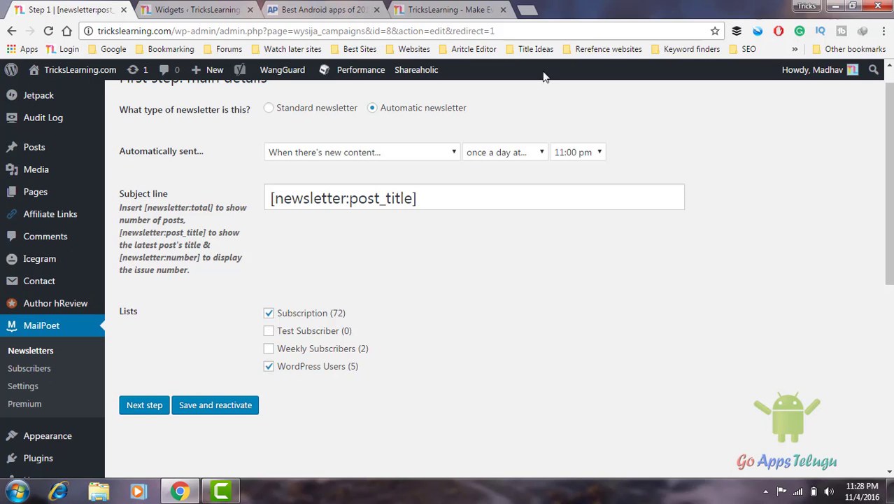
pyautogui.scroll(-1, 488, 266)
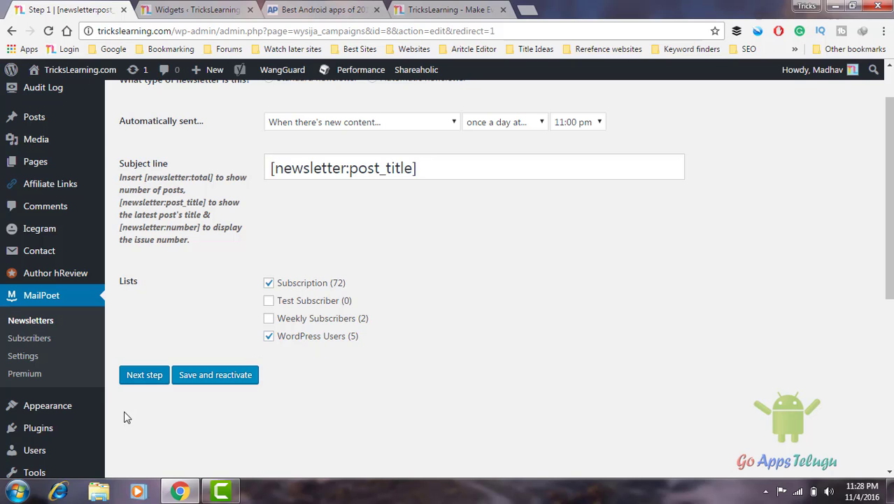
pyautogui.click(145, 379)
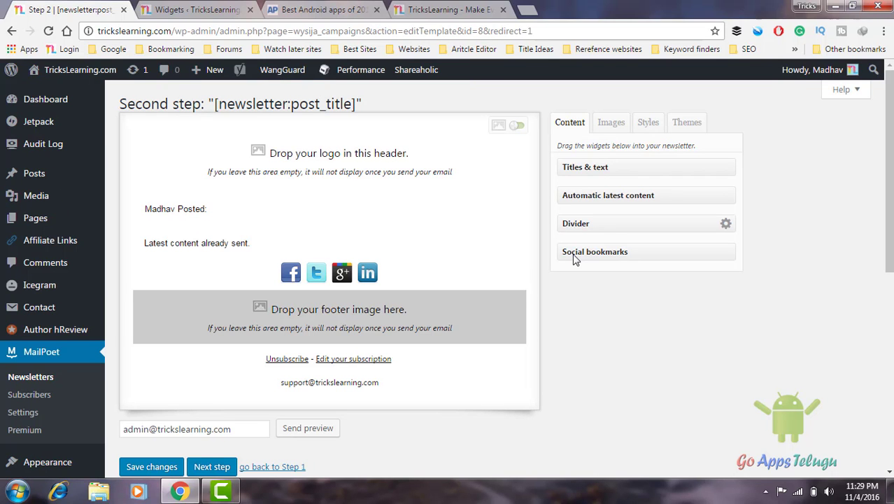
# Step: Configure the newsletter's automatic latest content block with Posts as the post type and a maximum of 1 post to show
pyautogui.moveTo(265, 213)
pyautogui.moveTo(593, 168)
pyautogui.mouseDown()
pyautogui.moveTo(214, 194)
pyautogui.moveTo(413, 217)
pyautogui.moveTo(578, 171)
pyautogui.mouseUp()
pyautogui.moveTo(325, 211)
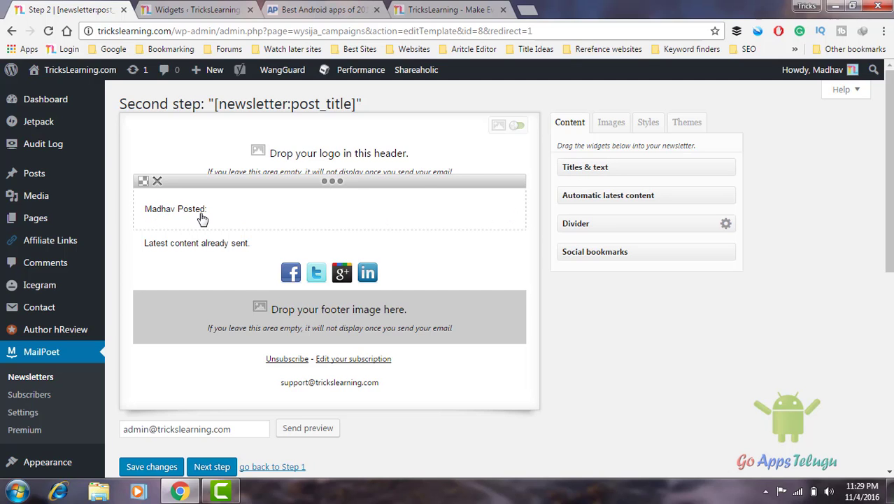
pyautogui.moveTo(306, 242)
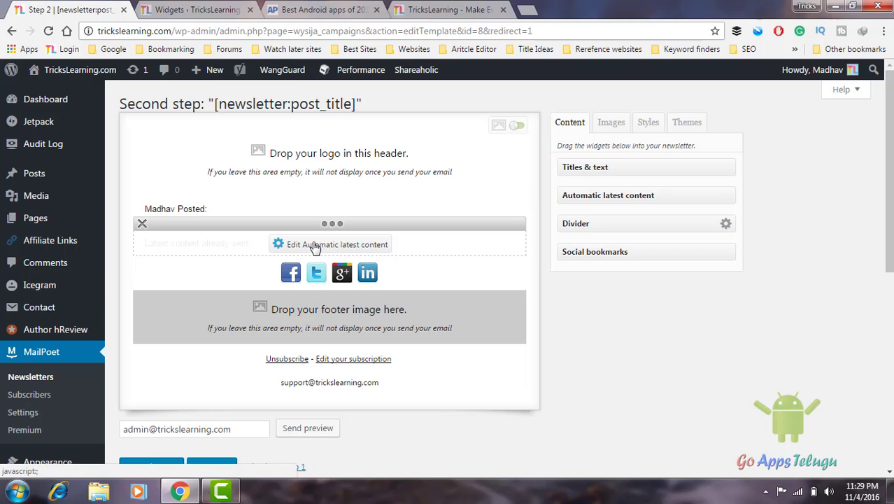
pyautogui.click(314, 248)
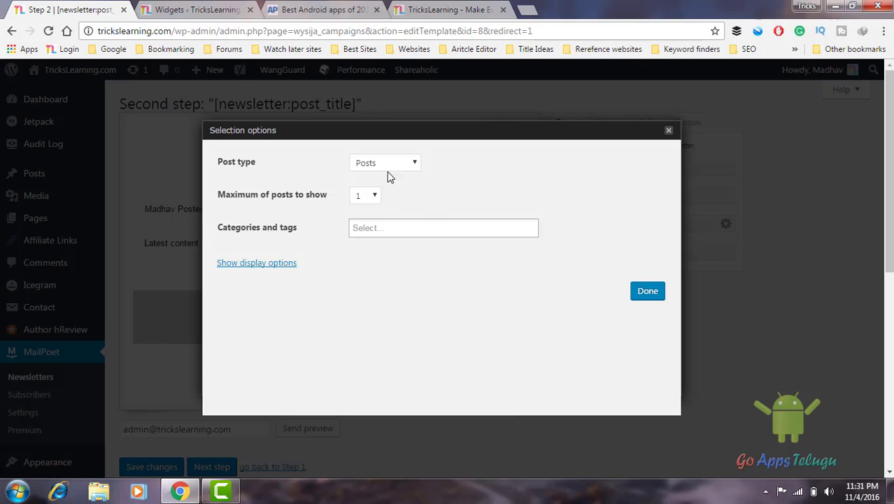
pyautogui.click(367, 167)
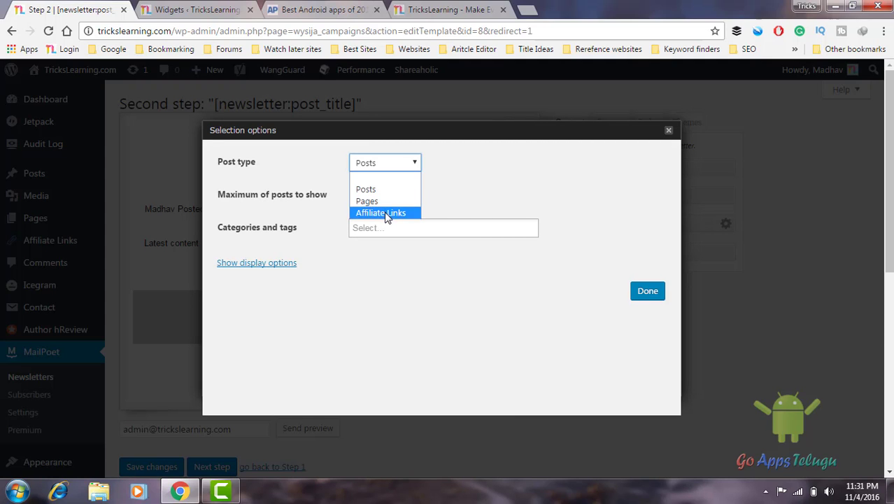
pyautogui.click(377, 192)
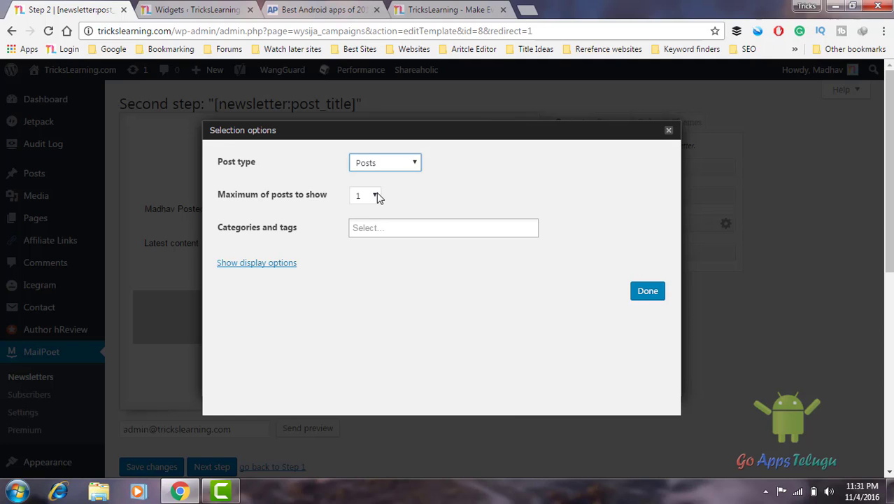
pyautogui.click(376, 197)
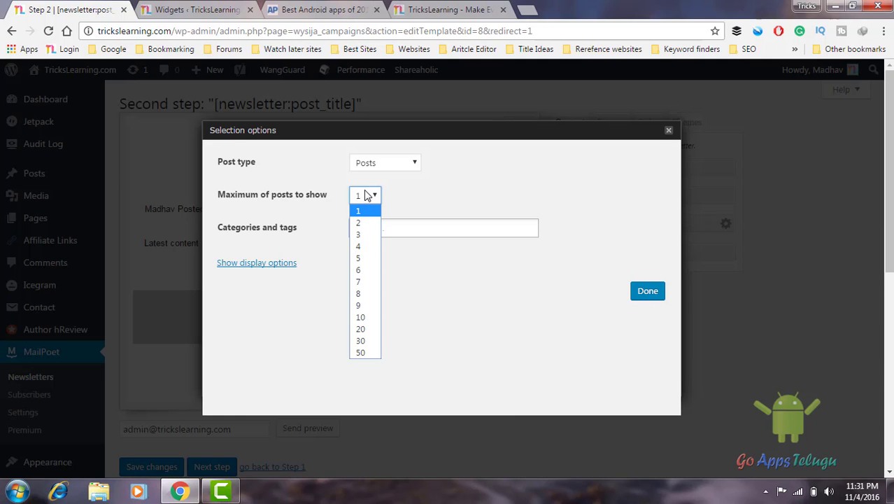
pyautogui.click(363, 211)
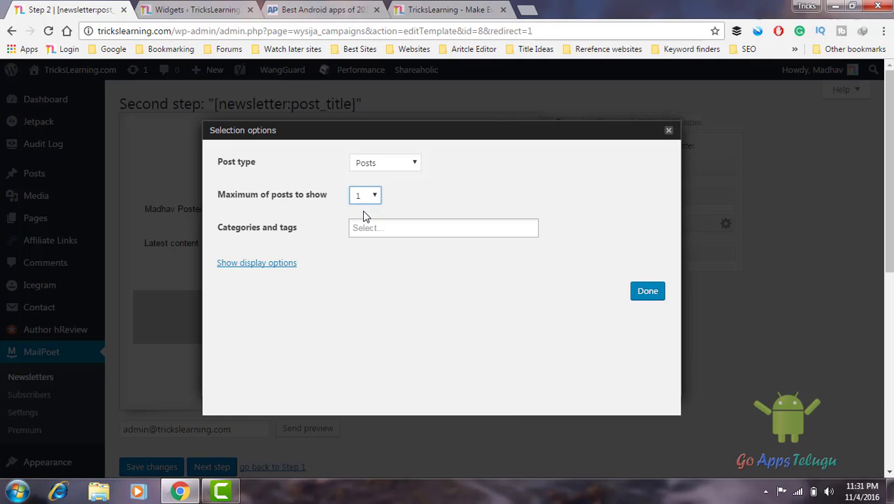
pyautogui.click(649, 290)
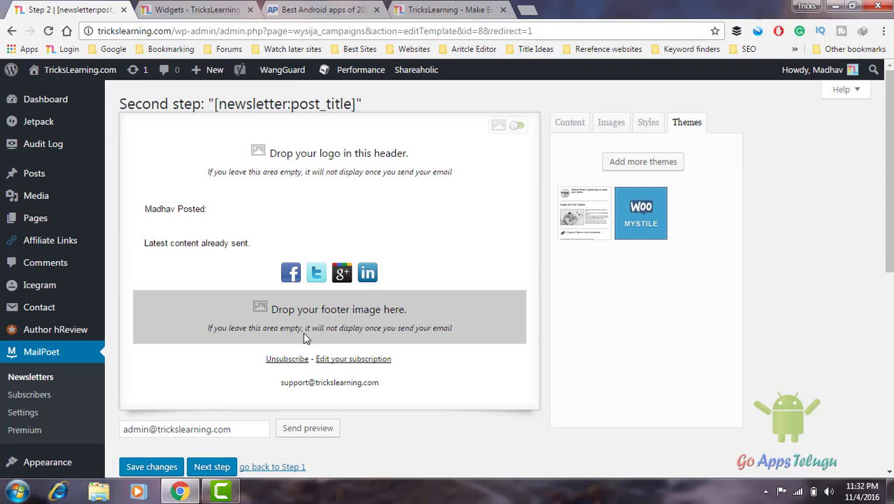
# Step: Examine the newsletter layout blocks and the available Content, Images, Styles and Themes design options
pyautogui.moveTo(230, 245)
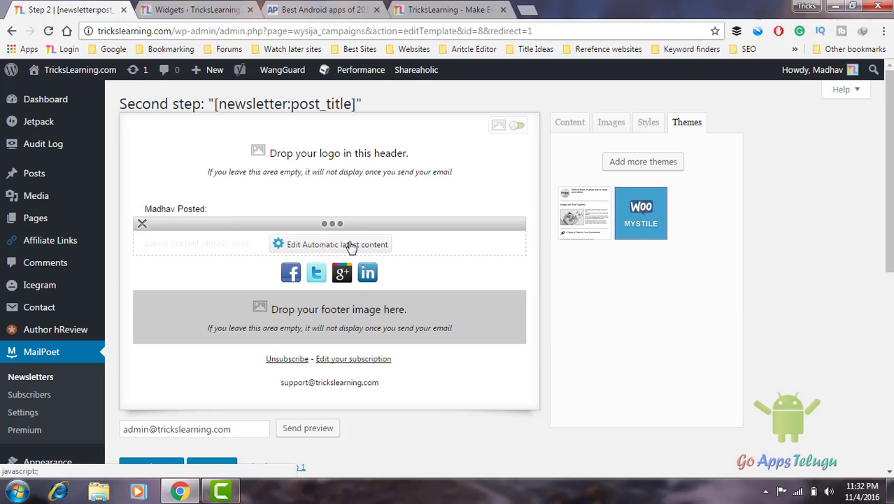
pyautogui.moveTo(313, 276)
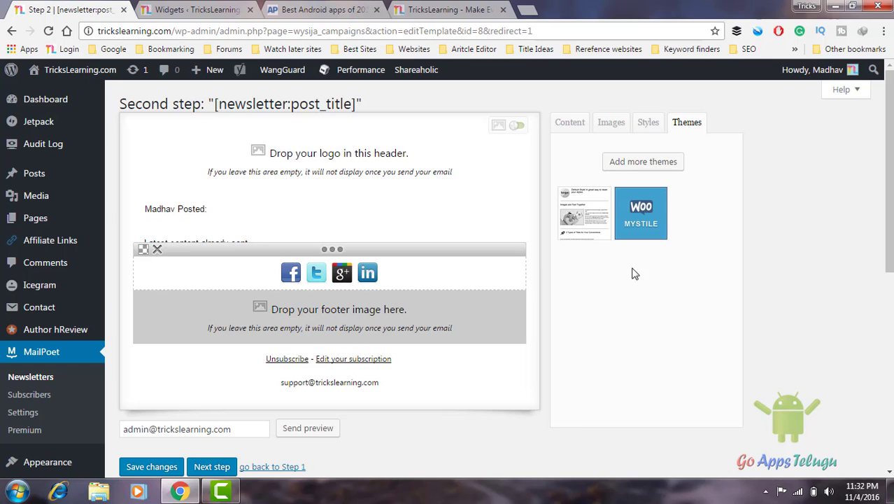
pyautogui.click(573, 129)
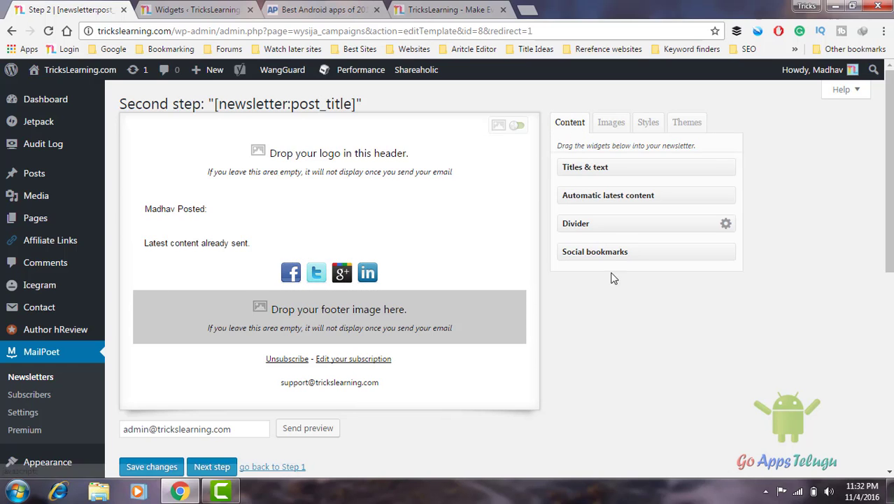
pyautogui.moveTo(294, 275)
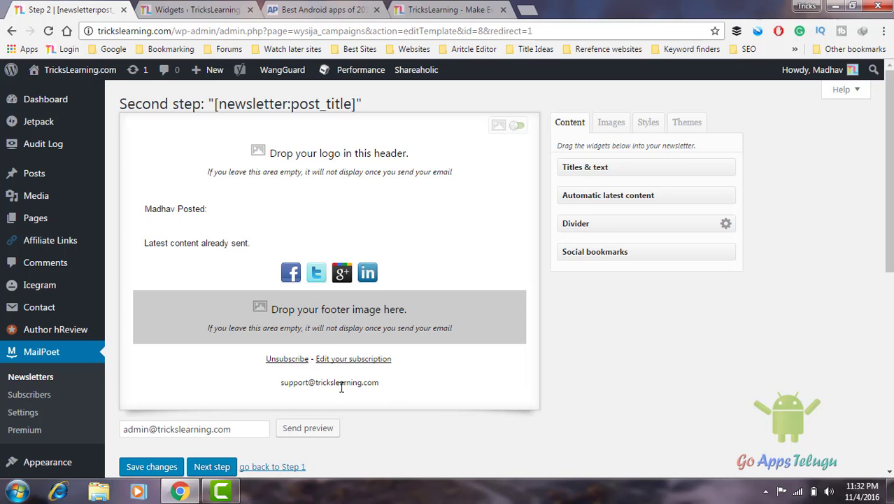
pyautogui.scroll(-3, 625, 371)
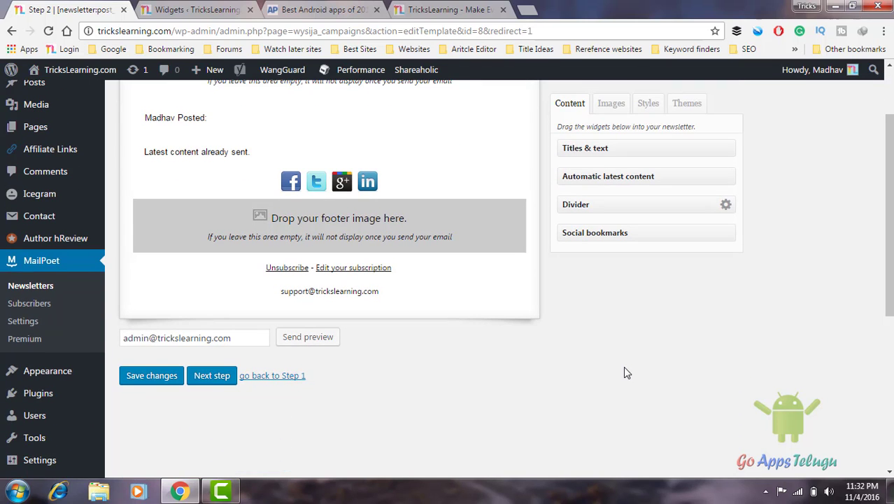
pyautogui.scroll(3, 626, 373)
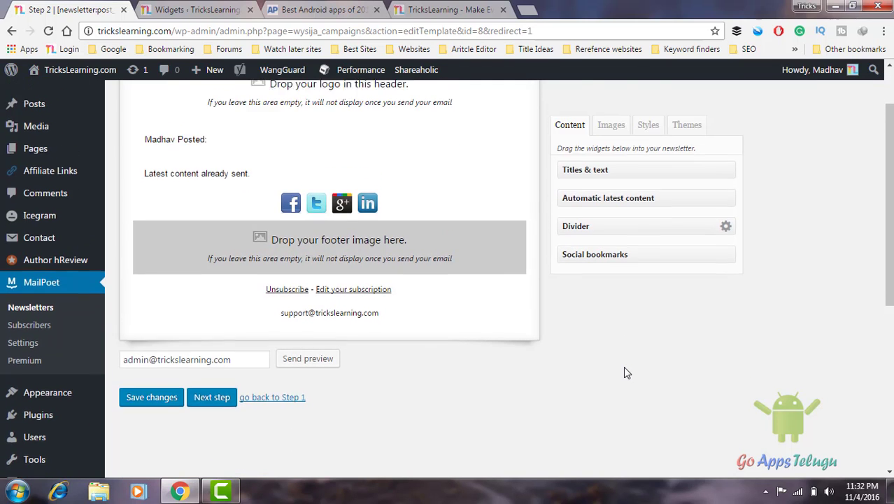
pyautogui.moveTo(412, 183)
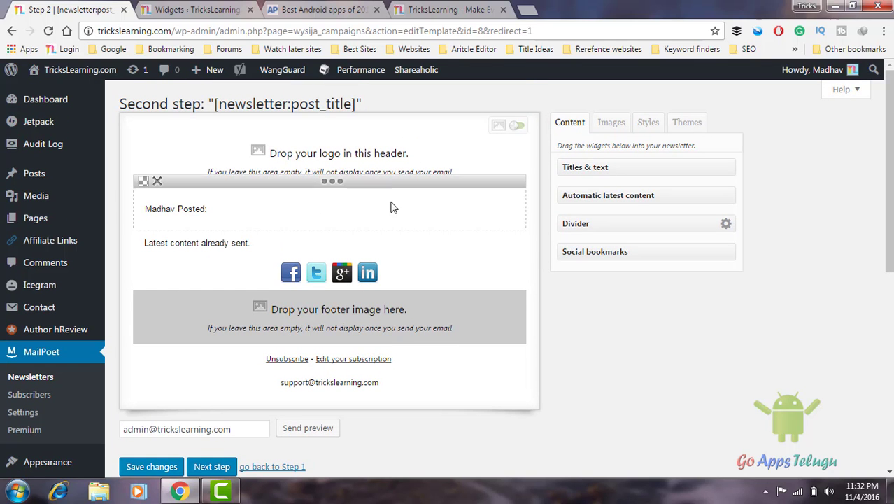
pyautogui.click(611, 127)
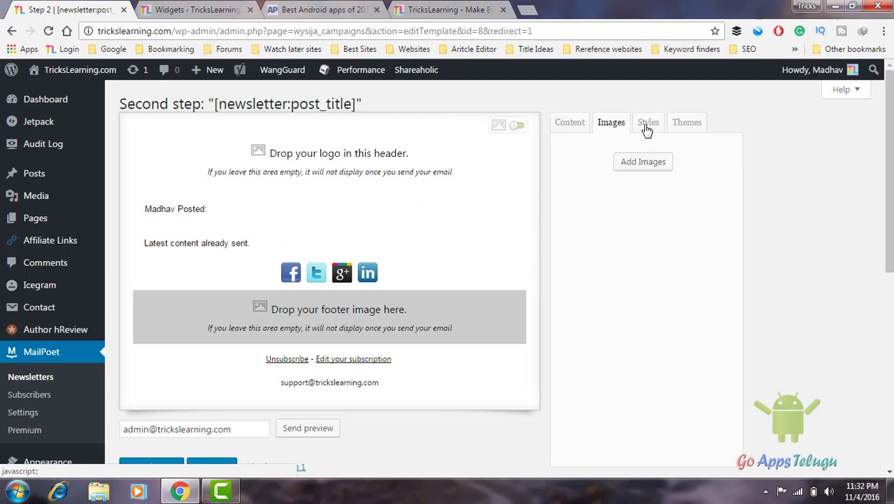
pyautogui.click(648, 125)
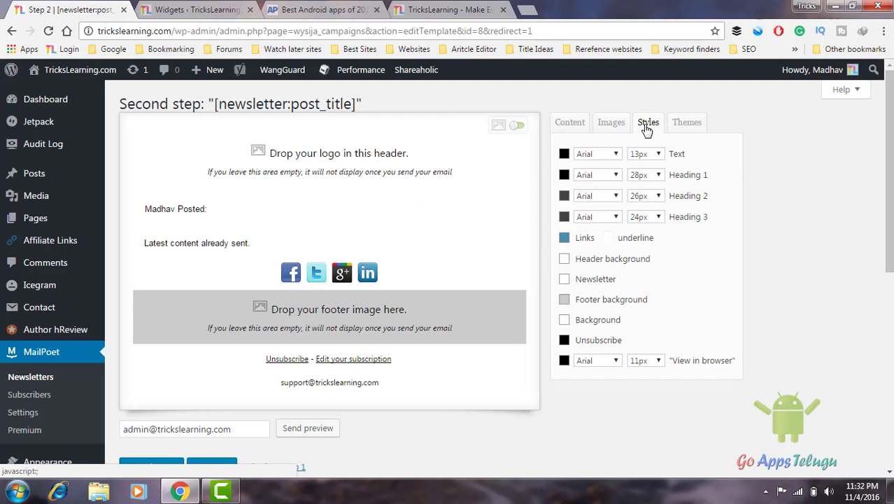
pyautogui.click(687, 121)
pyautogui.click(566, 122)
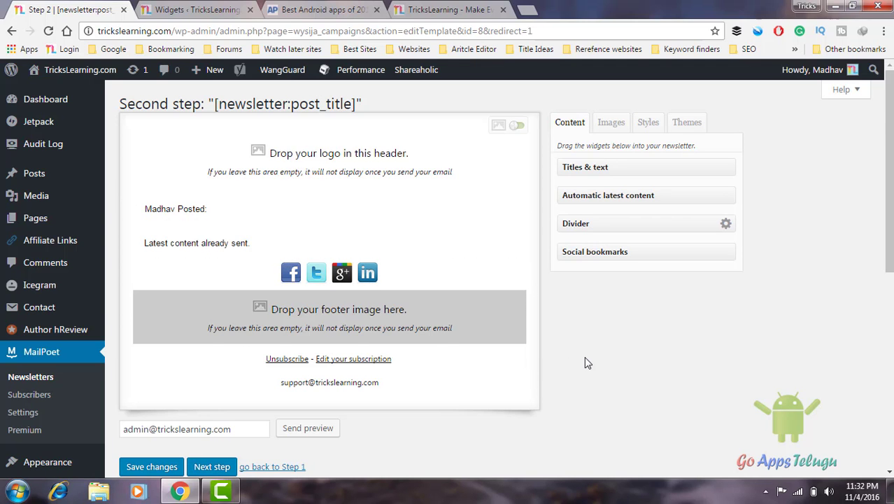
# Step: Continue to the newsletter's final step and review its schedule, lists, sender, reply-to and activation options
pyautogui.scroll(-2, 586, 360)
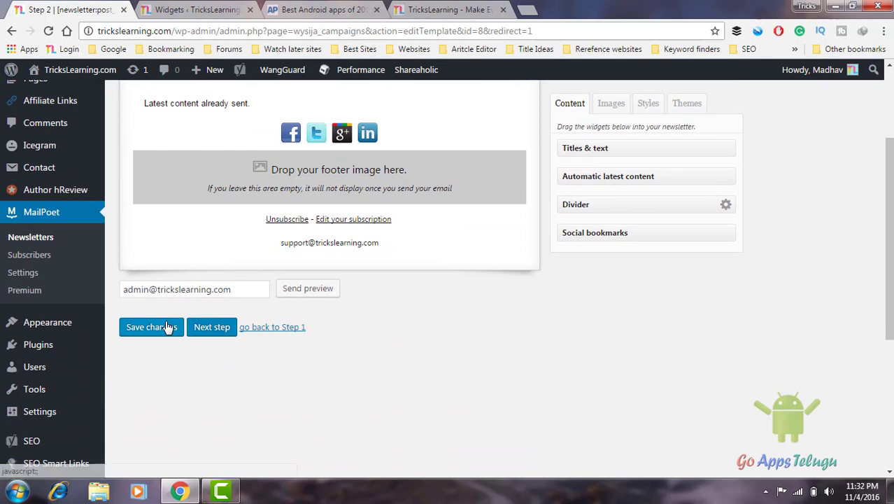
pyautogui.click(203, 326)
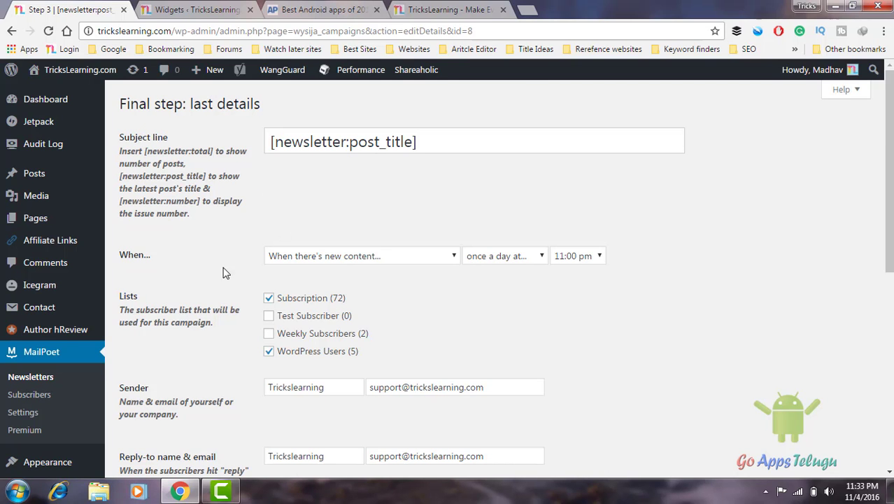
pyautogui.scroll(-2, 633, 325)
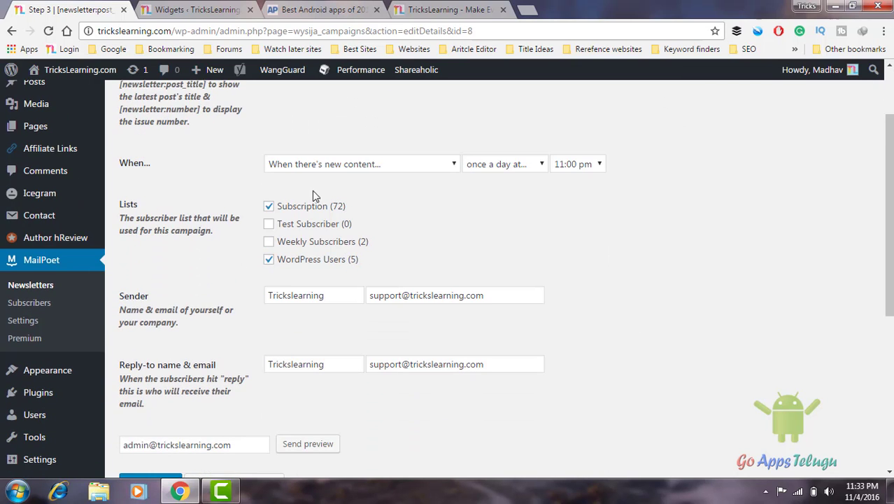
pyautogui.scroll(-2, 684, 239)
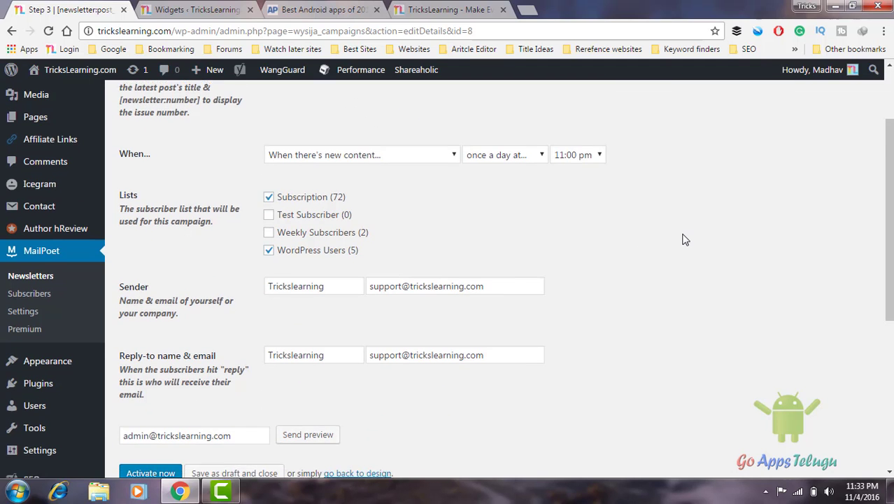
pyautogui.scroll(-2, 685, 240)
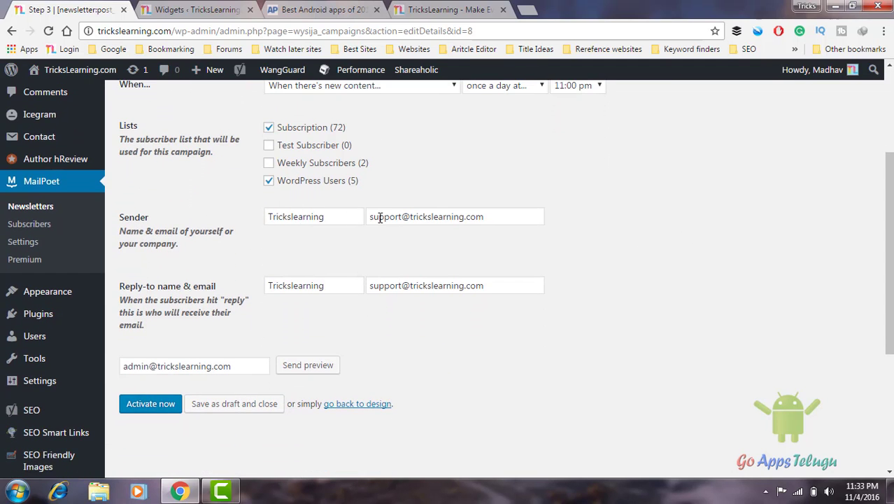
pyautogui.scroll(-3, 643, 246)
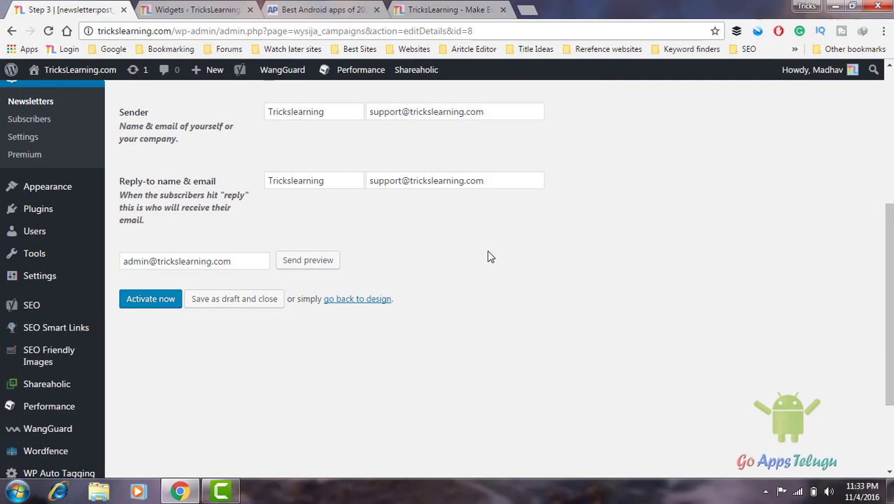
pyautogui.scroll(-1, 489, 256)
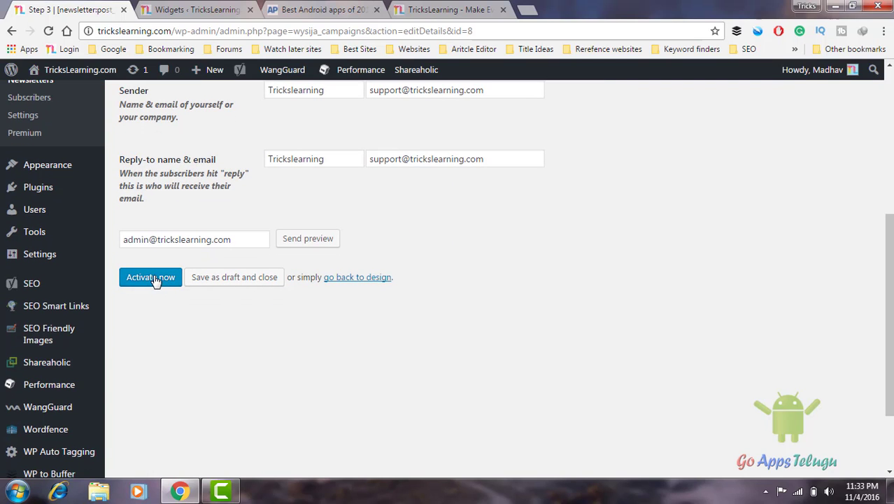
pyautogui.scroll(1, 155, 281)
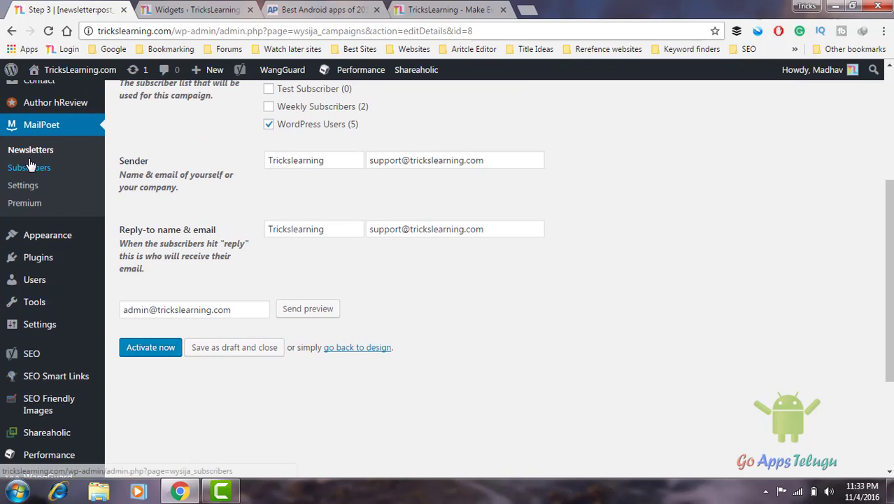
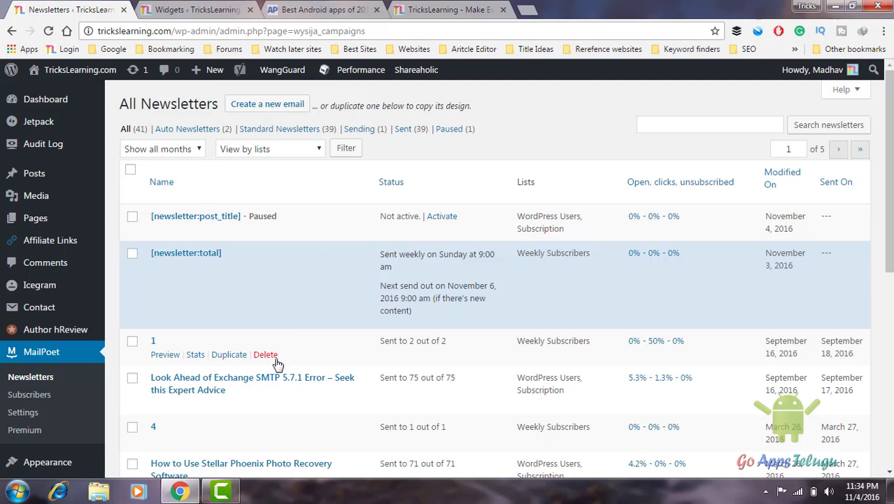
# Step: Open MailPoet's settings and review the Basics options for notifications, sender, subscribing in forms and unsubscribing
pyautogui.click(30, 419)
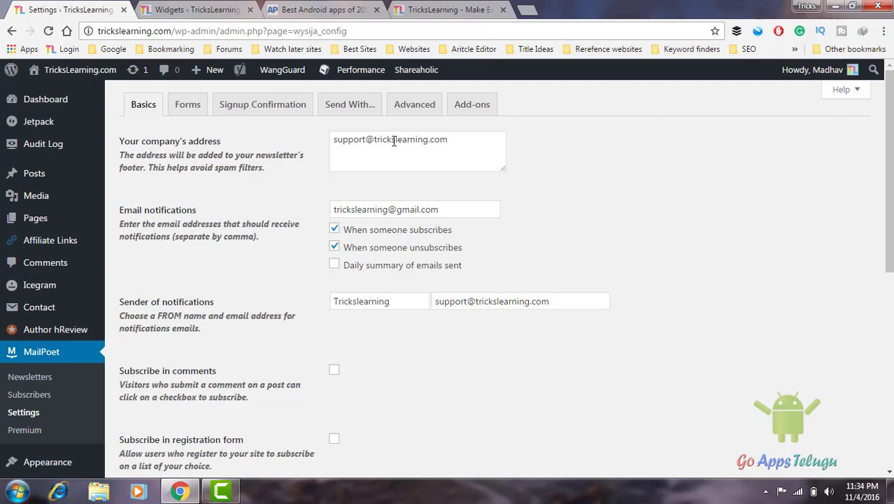
pyautogui.click(443, 208)
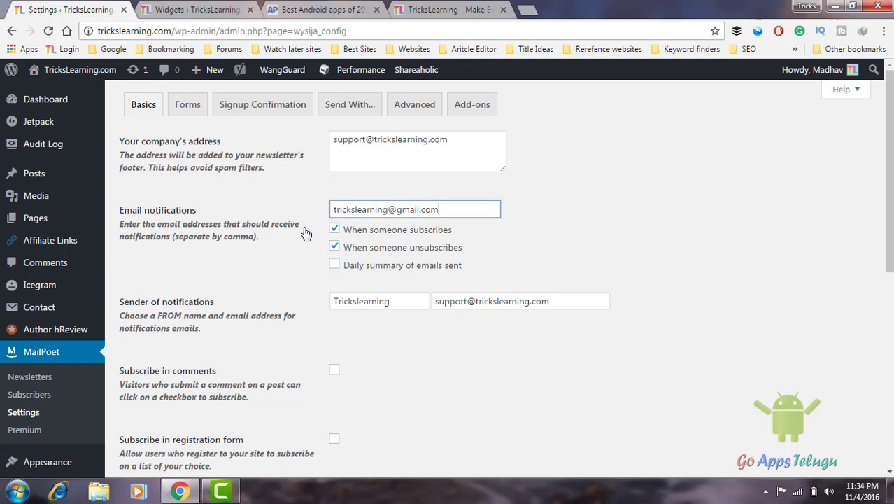
pyautogui.scroll(-2, 638, 207)
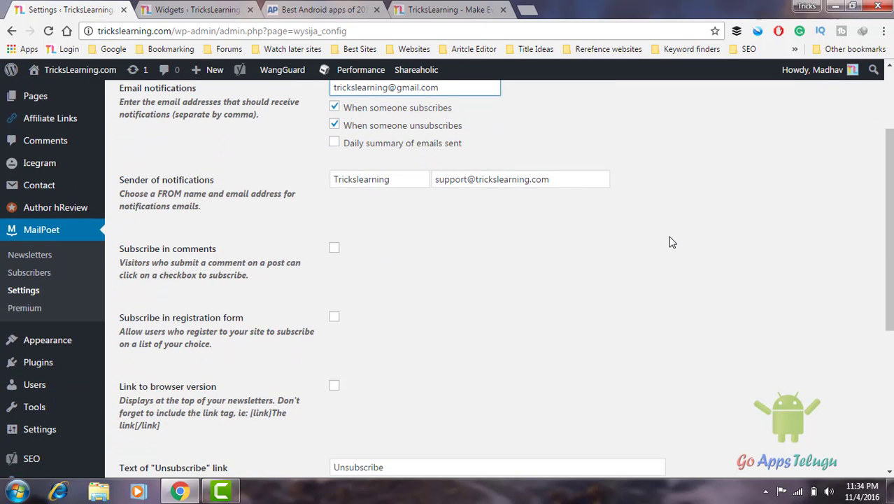
pyautogui.scroll(-4, 670, 243)
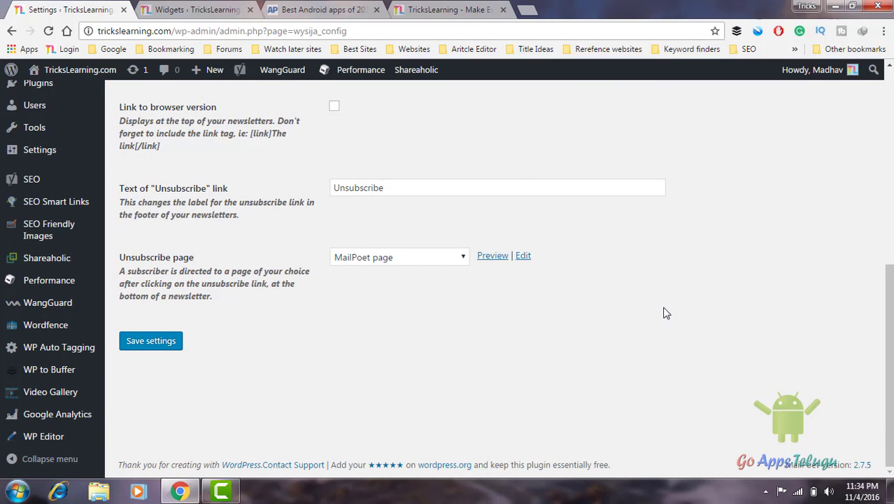
# Step: Open the "Get Free Weekly Updates" subscription form for editing from MailPoet's list of forms and review its fields
pyautogui.scroll(1, 665, 313)
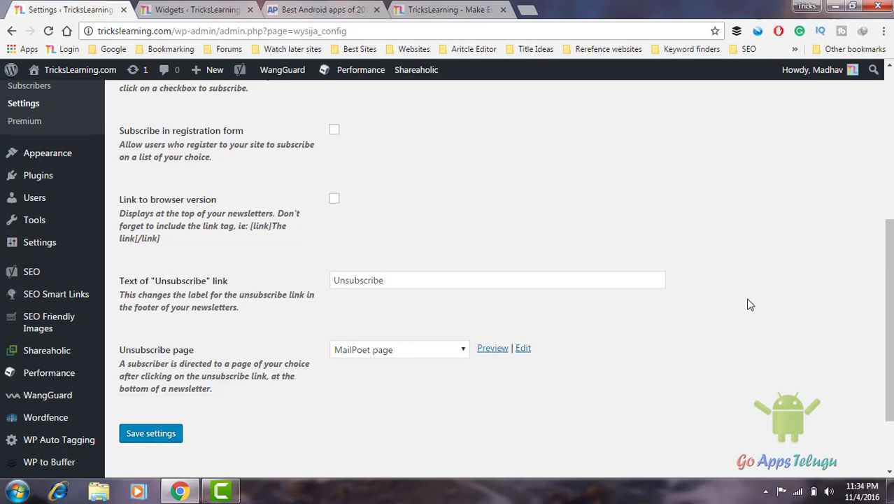
pyautogui.scroll(4, 749, 303)
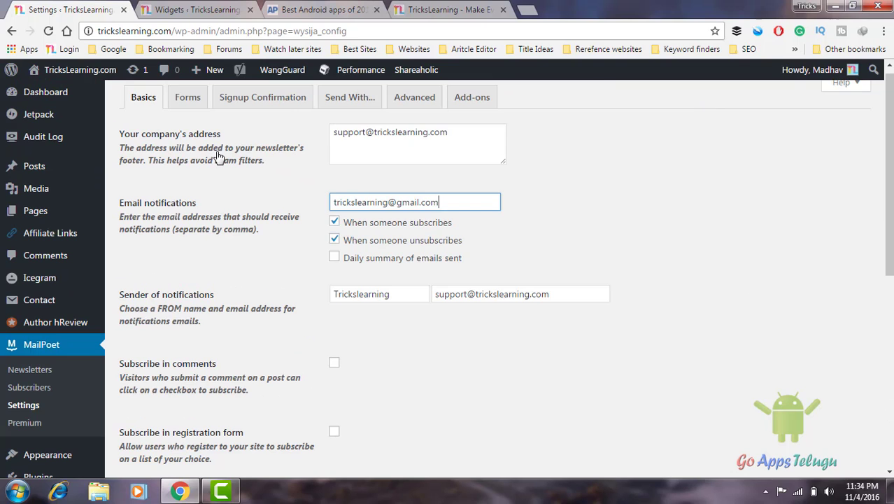
pyautogui.click(188, 97)
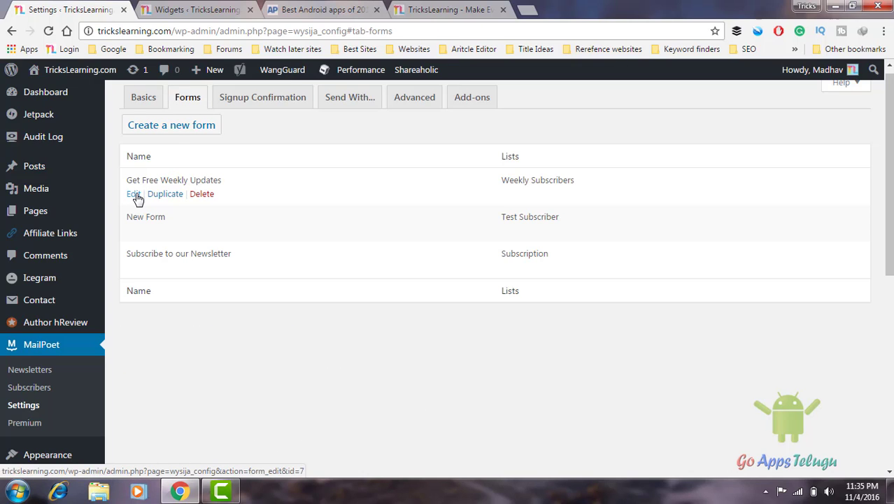
pyautogui.click(134, 195)
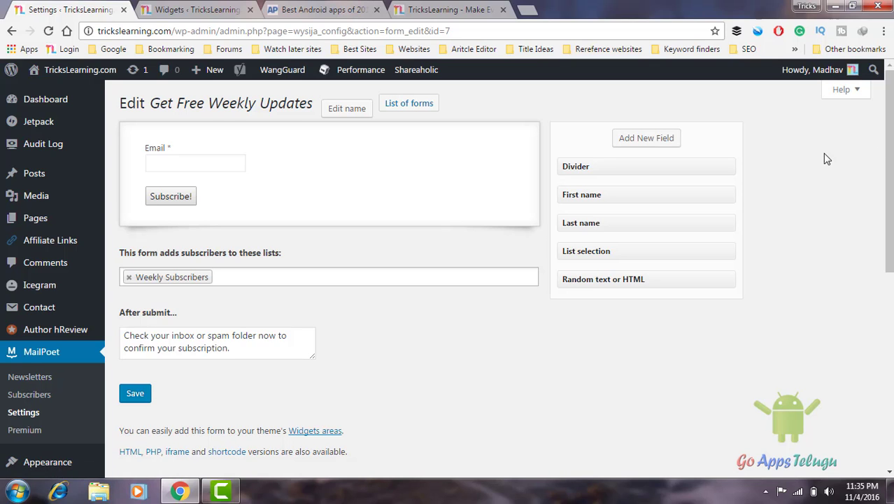
pyautogui.scroll(-1, 826, 159)
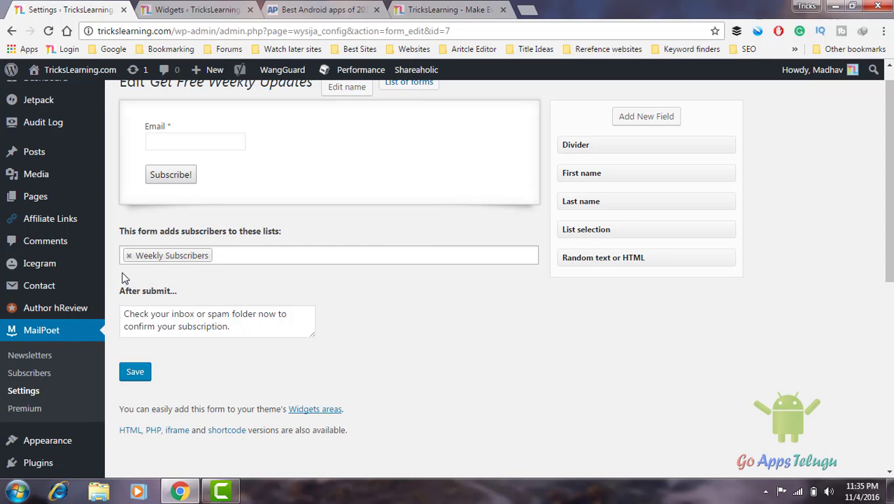
# Step: Examine the form's available subscriber lists and its after-submit message without changing them
pyautogui.click(226, 255)
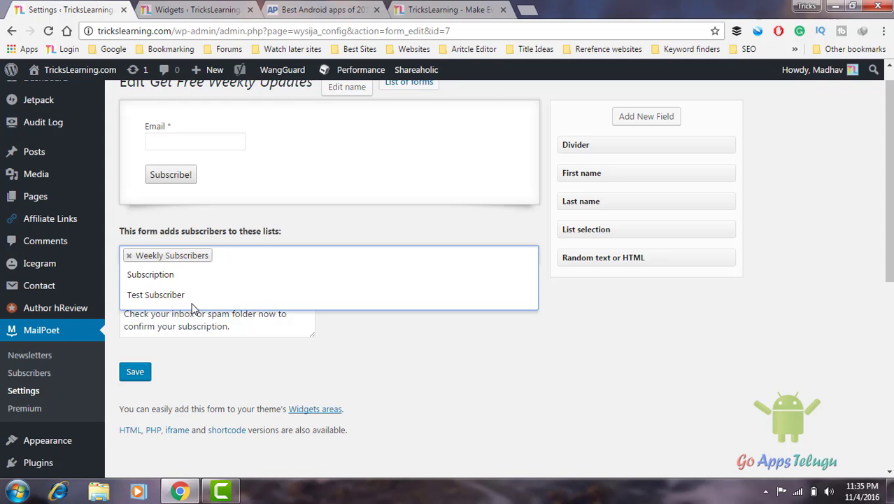
pyautogui.scroll(-1, 193, 308)
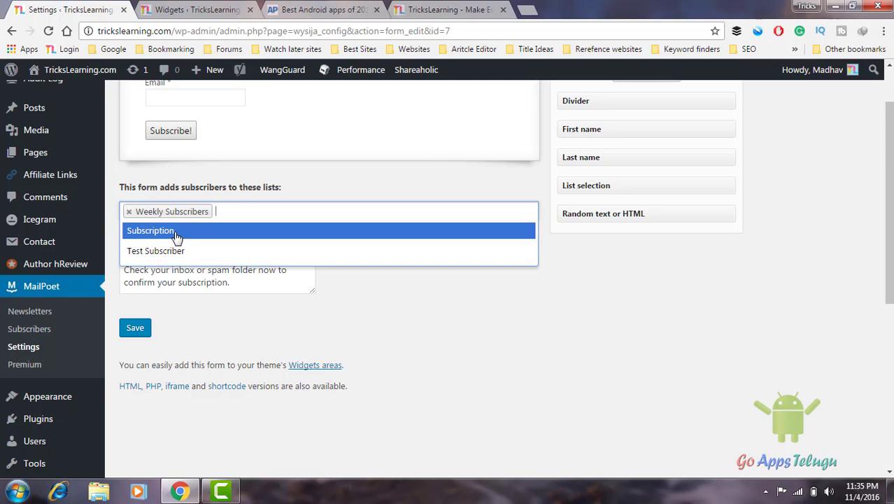
pyautogui.click(454, 376)
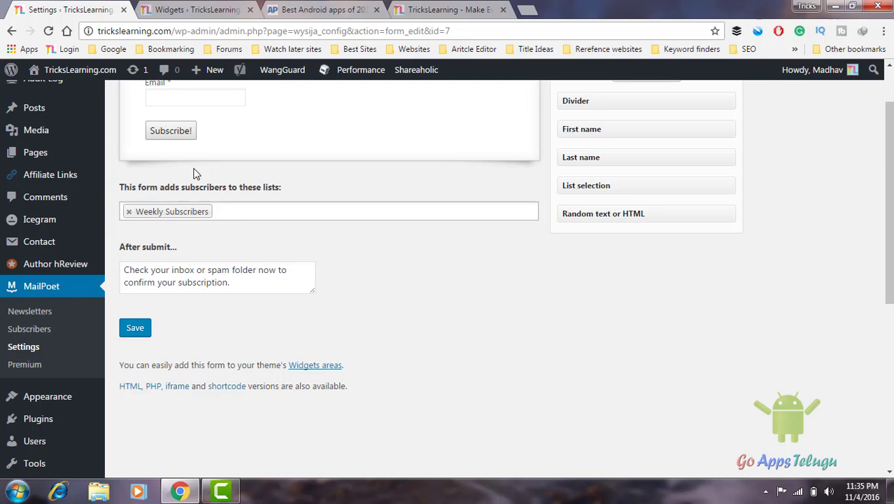
pyautogui.click(234, 211)
pyautogui.scroll(1, 451, 297)
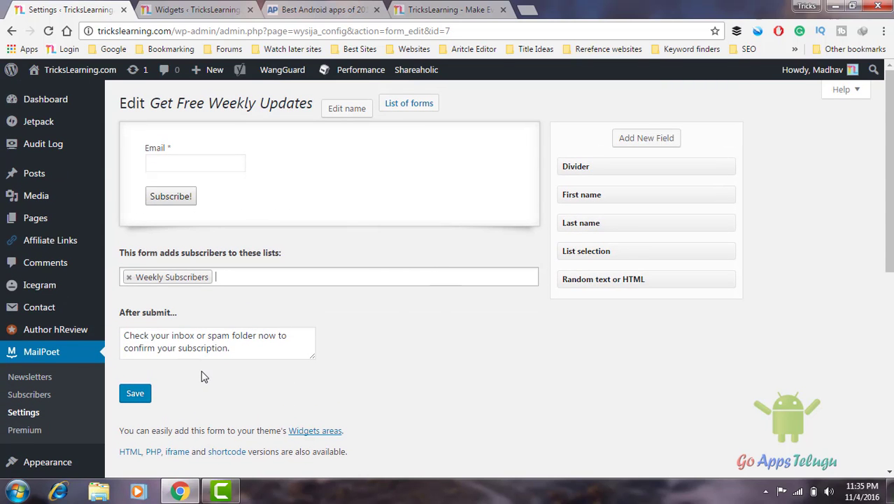
pyautogui.scroll(-1, 374, 328)
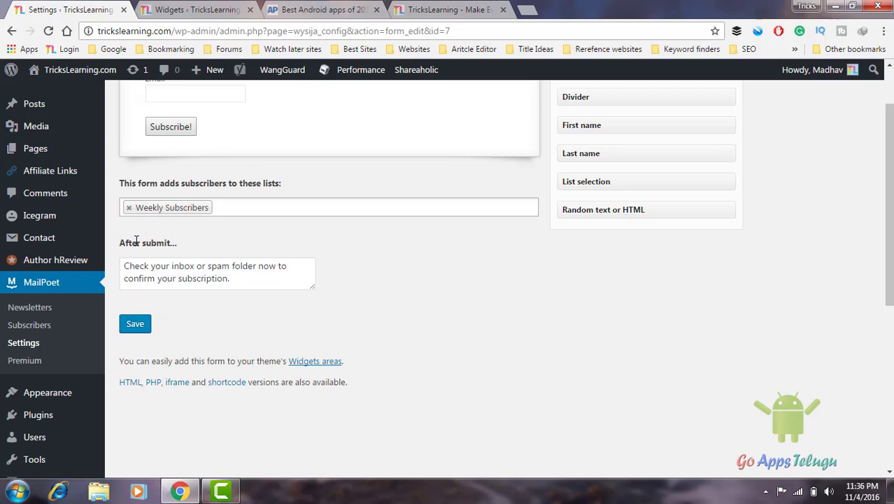
pyautogui.click(147, 266)
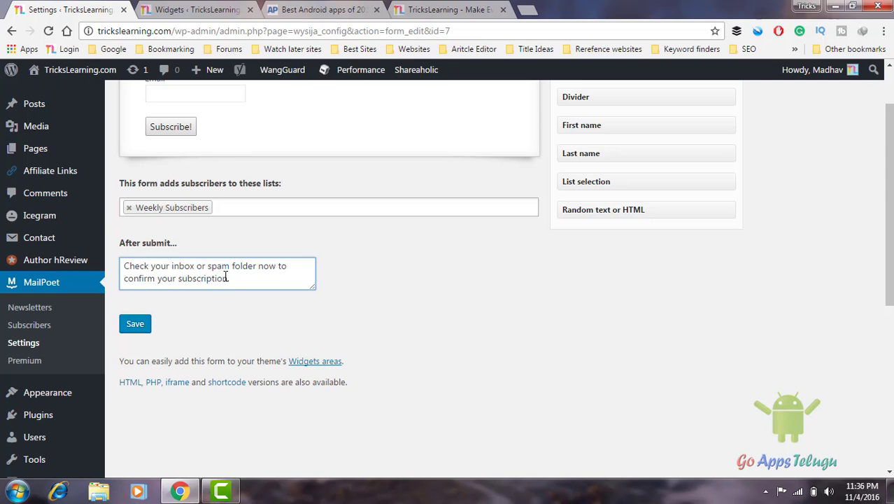
# Step: Leave the form editor and return to MailPoet's main settings page
pyautogui.click(23, 343)
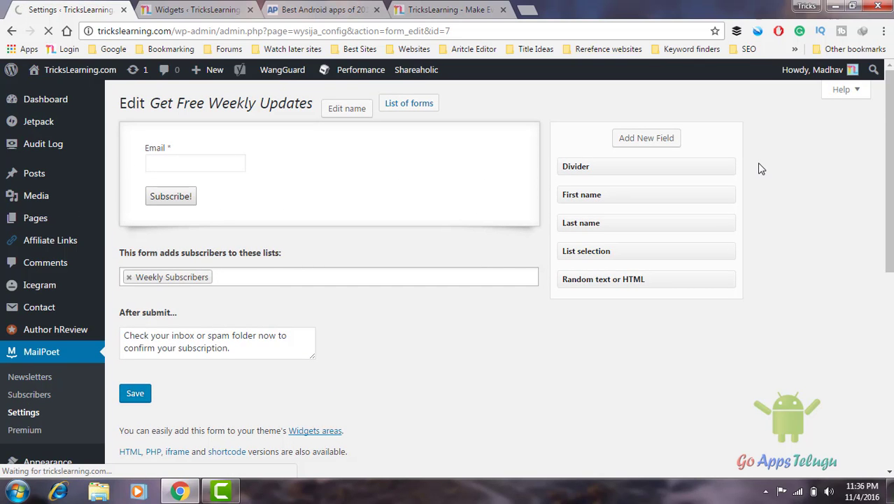
pyautogui.click(165, 10)
pyautogui.click(441, 173)
pyautogui.click(441, 173)
pyautogui.click(28, 7)
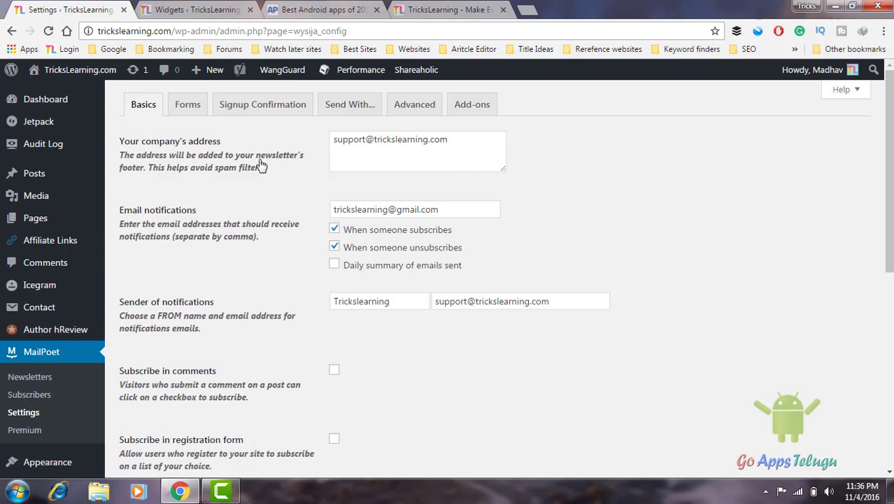
# Step: Review the Signup Confirmation settings, including the enabling option, email subject, email content and confirmation page
pyautogui.click(252, 118)
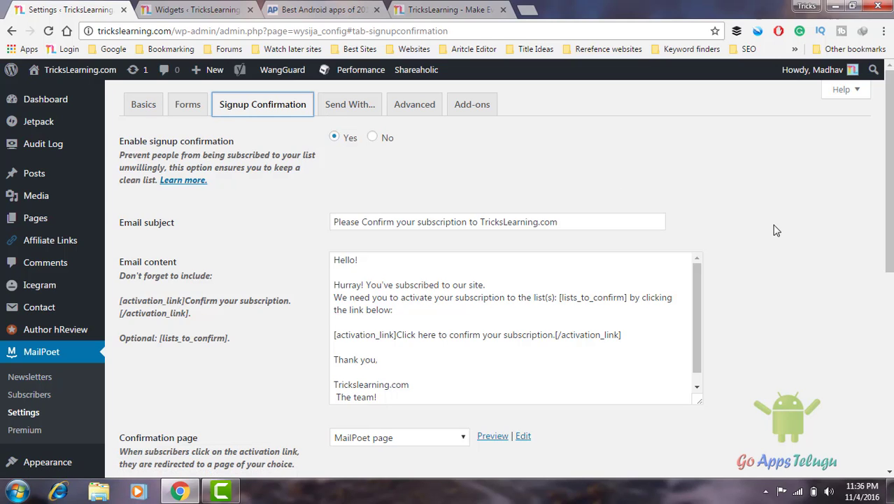
pyautogui.scroll(-1, 776, 230)
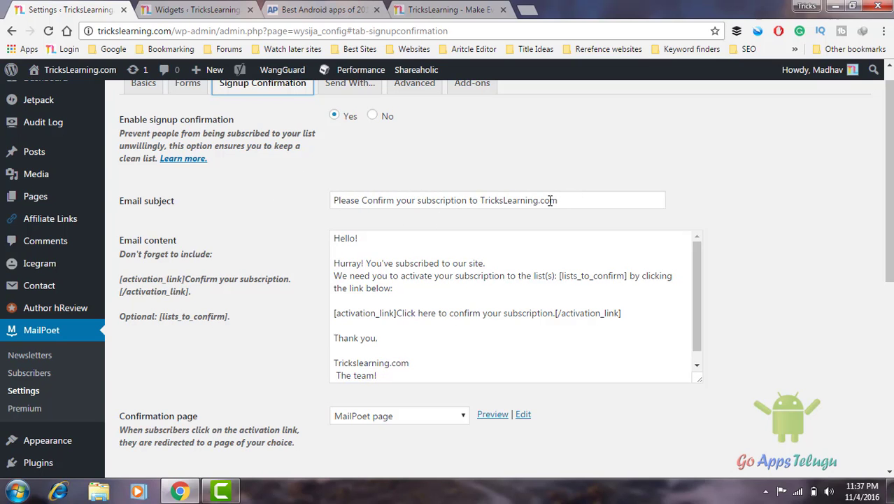
pyautogui.scroll(-1, 749, 199)
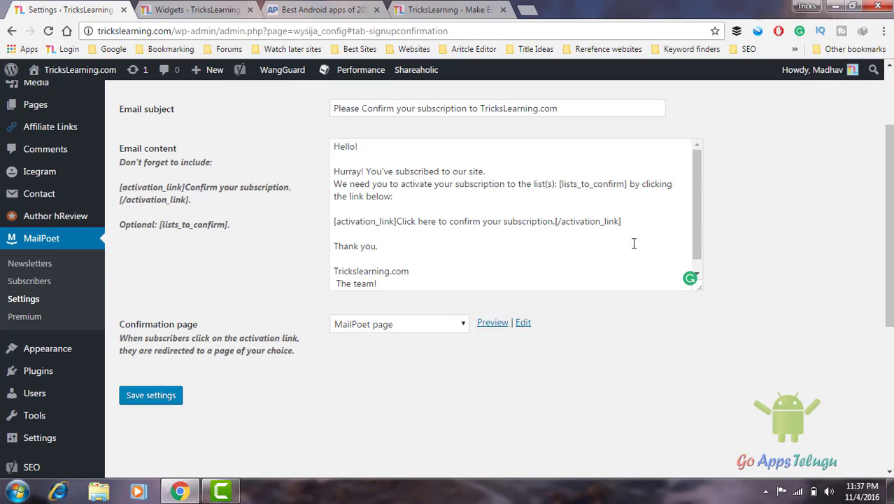
pyautogui.scroll(-1, 820, 250)
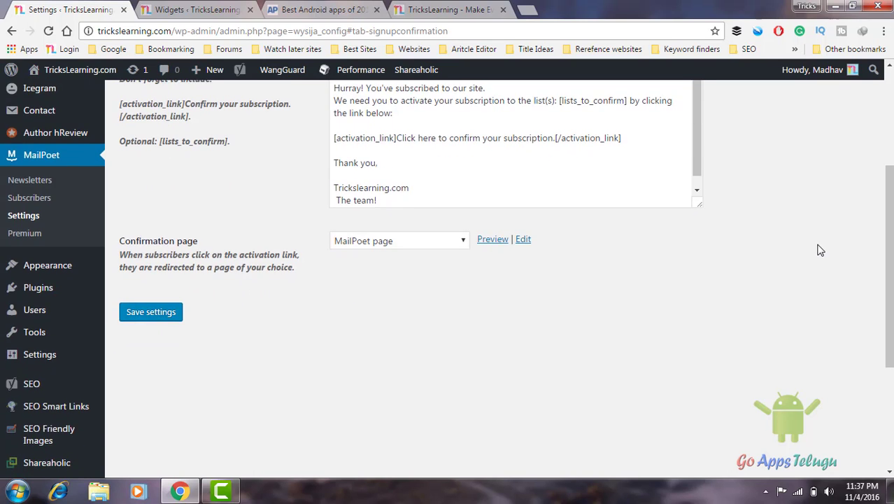
pyautogui.scroll(3, 697, 364)
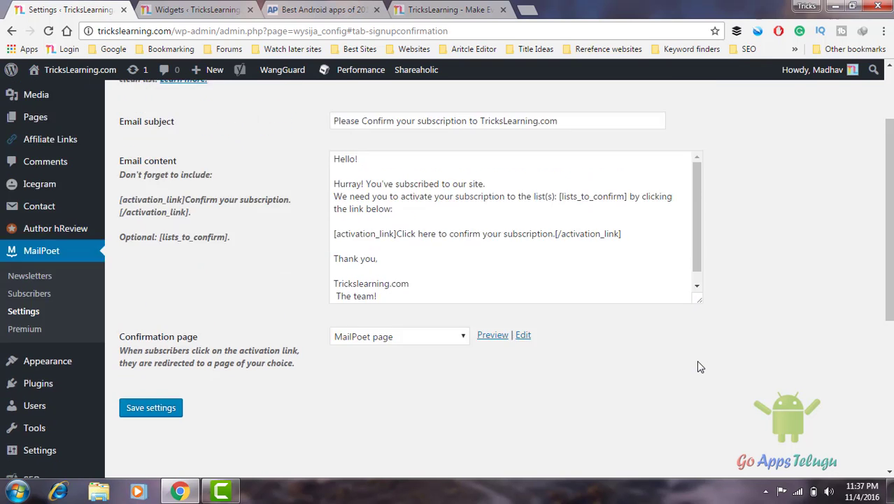
# Step: Review the Send With settings for the delivery method, test email and the available sending frequencies
pyautogui.click(360, 104)
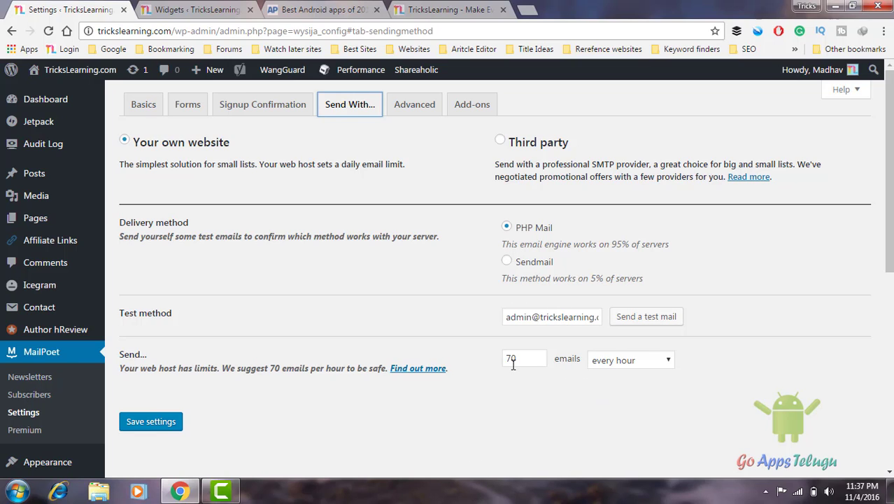
pyautogui.click(629, 361)
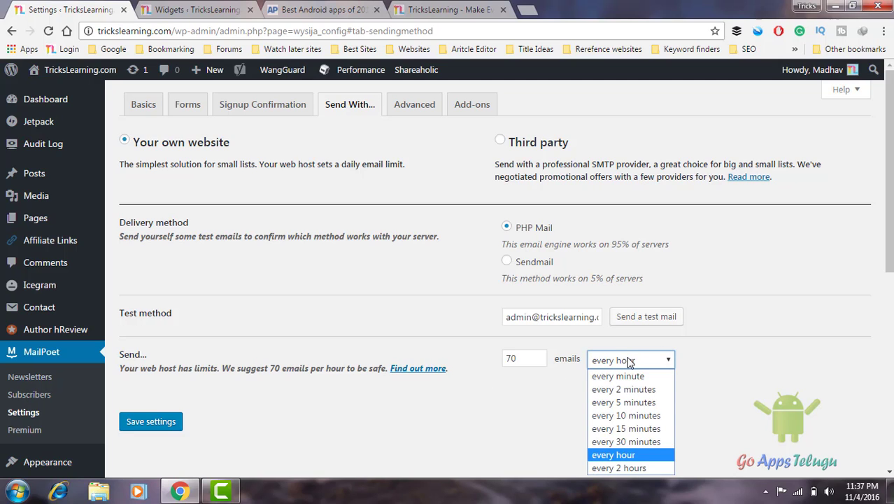
pyautogui.click(627, 355)
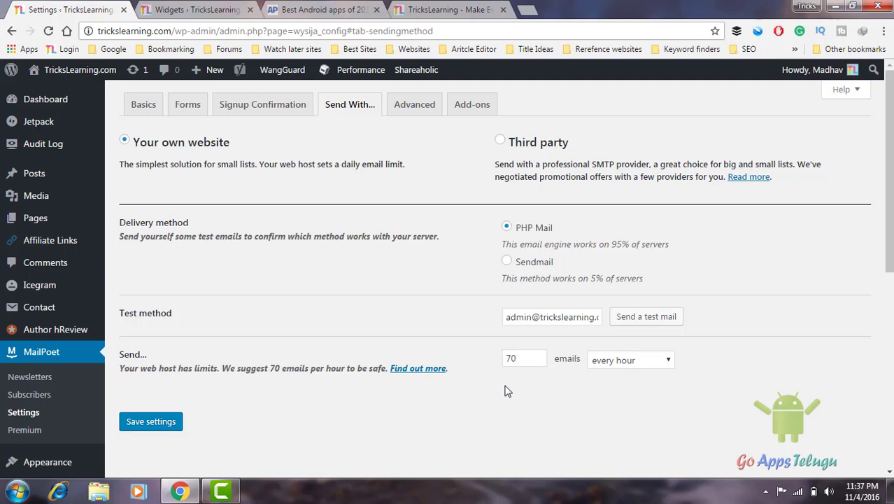
# Step: Review the Advanced settings for roles and permissions, reply-to, bounce email, subscriber profile editing and HTML edits
pyautogui.moveTo(415, 117); pyautogui.dragTo(493, 105)
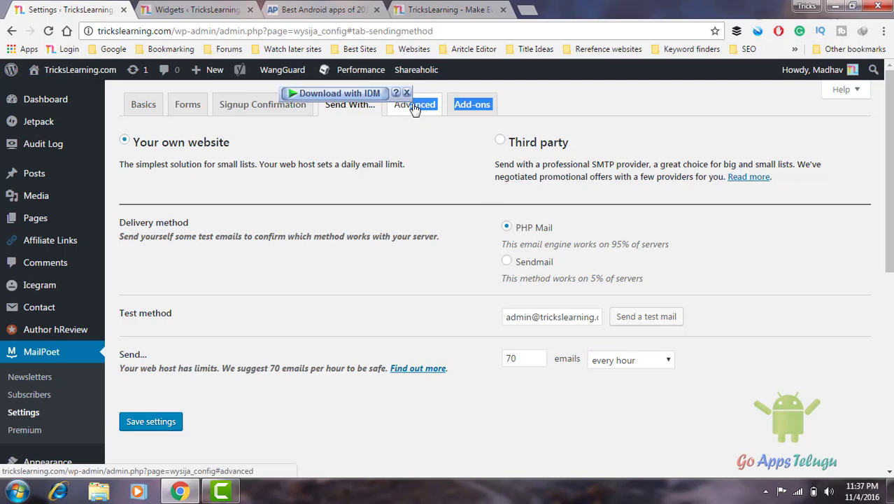
pyautogui.click(720, 181)
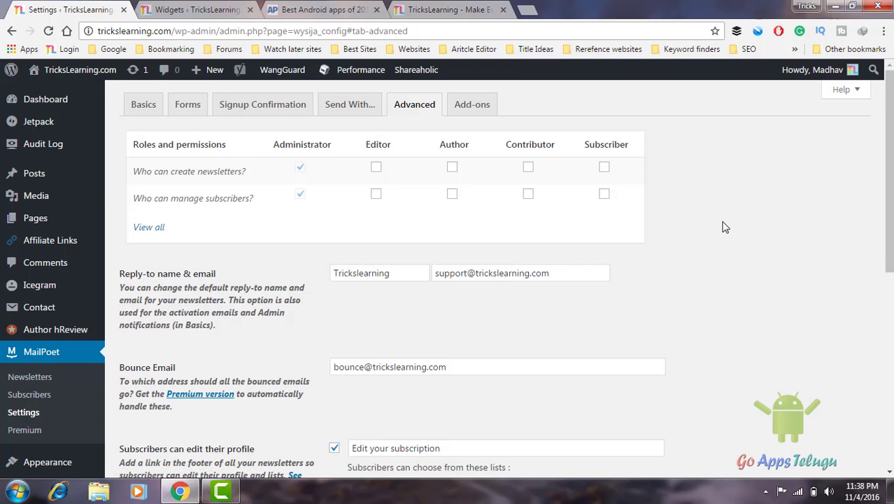
pyautogui.scroll(-3, 725, 227)
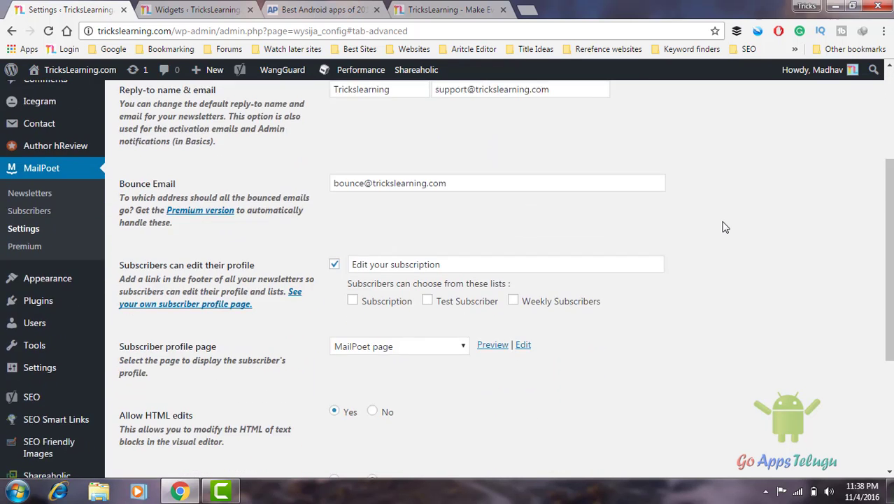
pyautogui.scroll(-2, 724, 226)
pyautogui.scroll(-2, 725, 227)
pyautogui.scroll(7, 725, 227)
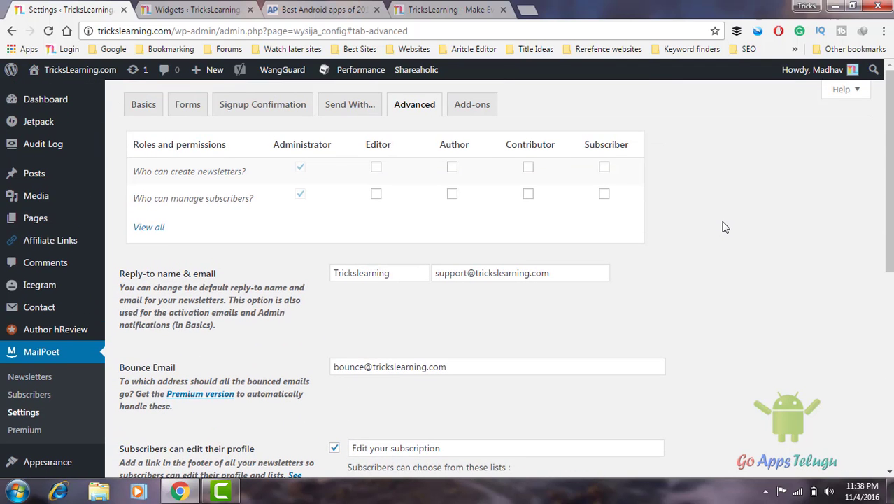